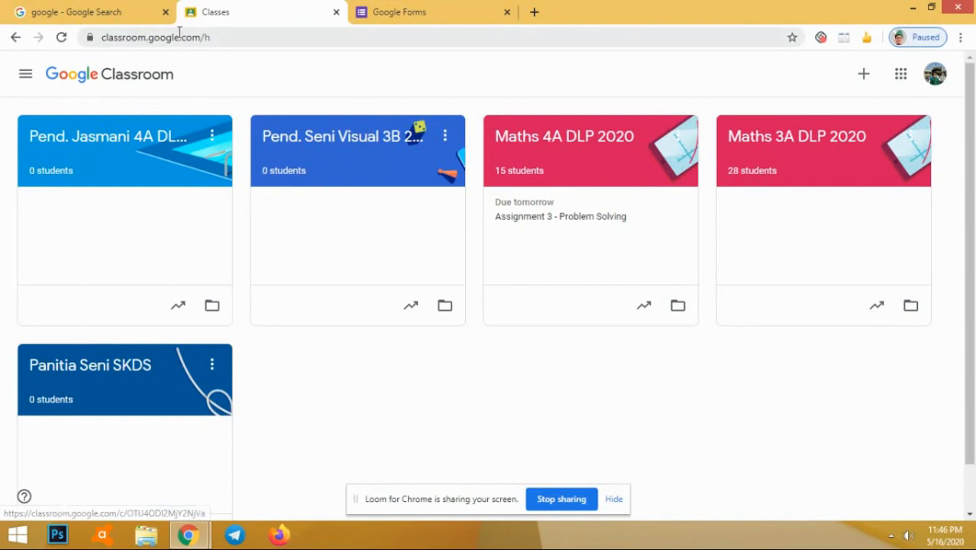
- Open the Maths 4A DLP 2020 class and create a new quiz assignment in its classwork
{"action": "left_click", "coordinate": [939, 84]}
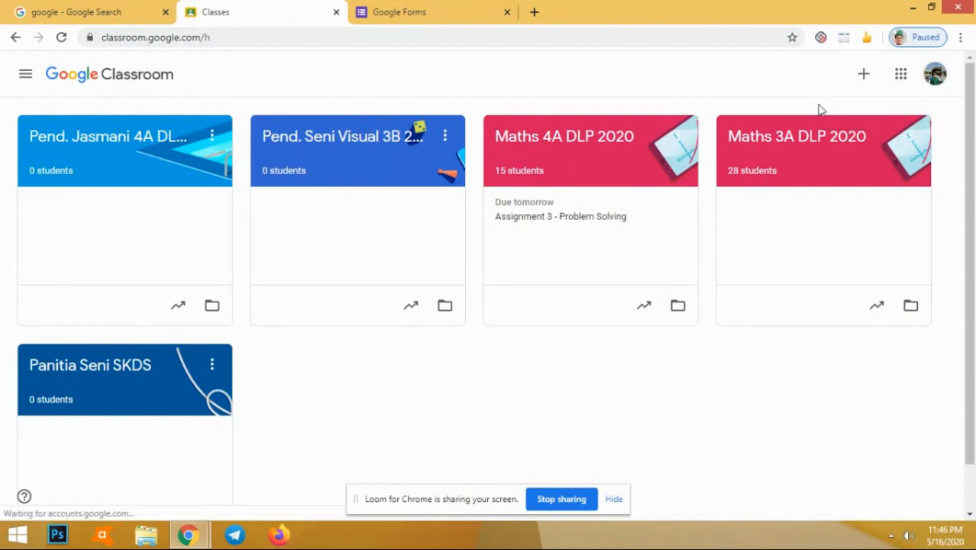
{"action": "left_click", "coordinate": [571, 144]}
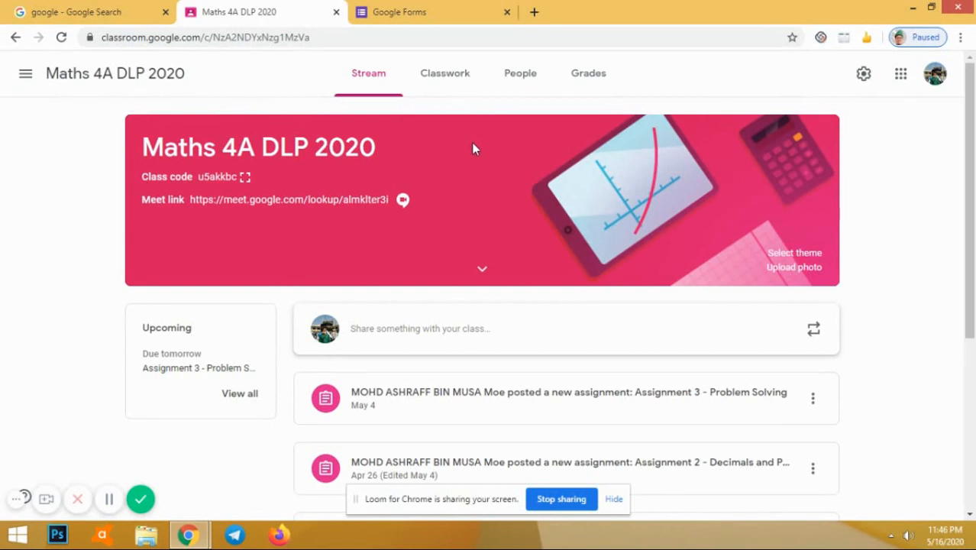
{"action": "left_click", "coordinate": [456, 76]}
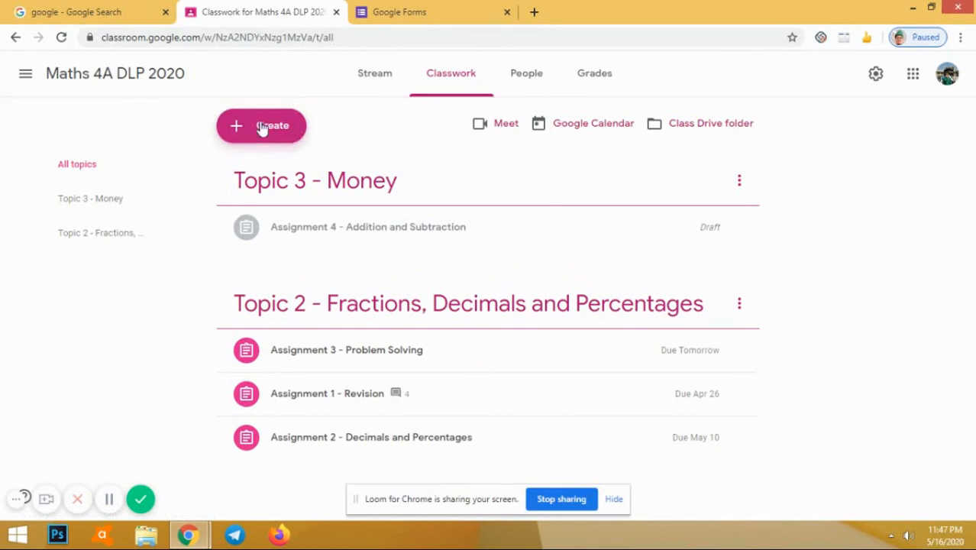
{"action": "left_click", "coordinate": [261, 129]}
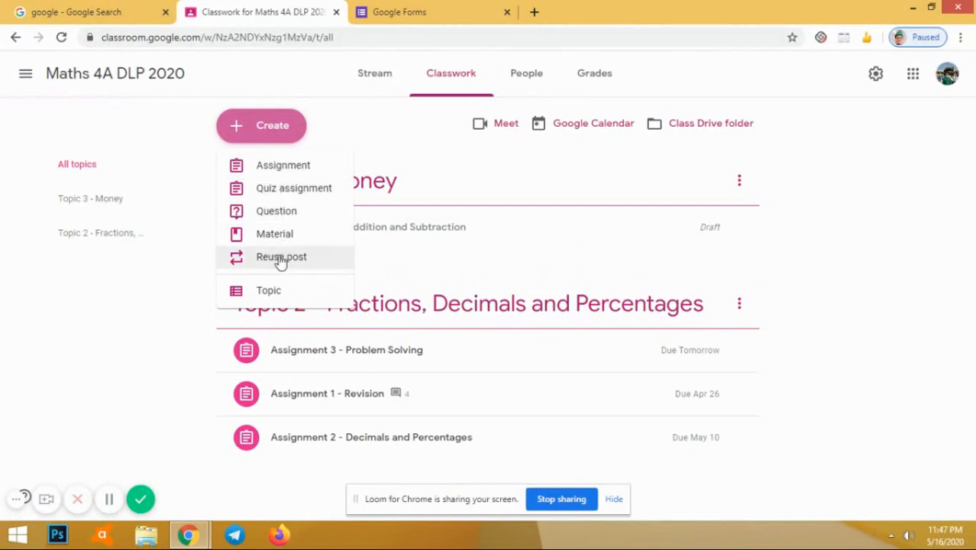
{"action": "left_click", "coordinate": [281, 189]}
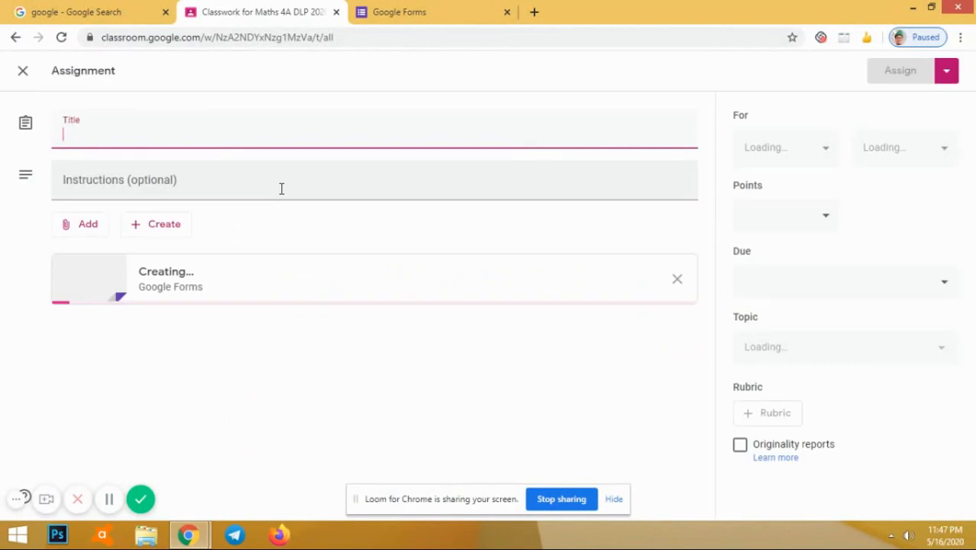
- Title the quiz assignment "Ujian Topikal Kertas 1"
{"action": "left_click", "coordinate": [100, 136]}
{"action": "type", "text": "U"}
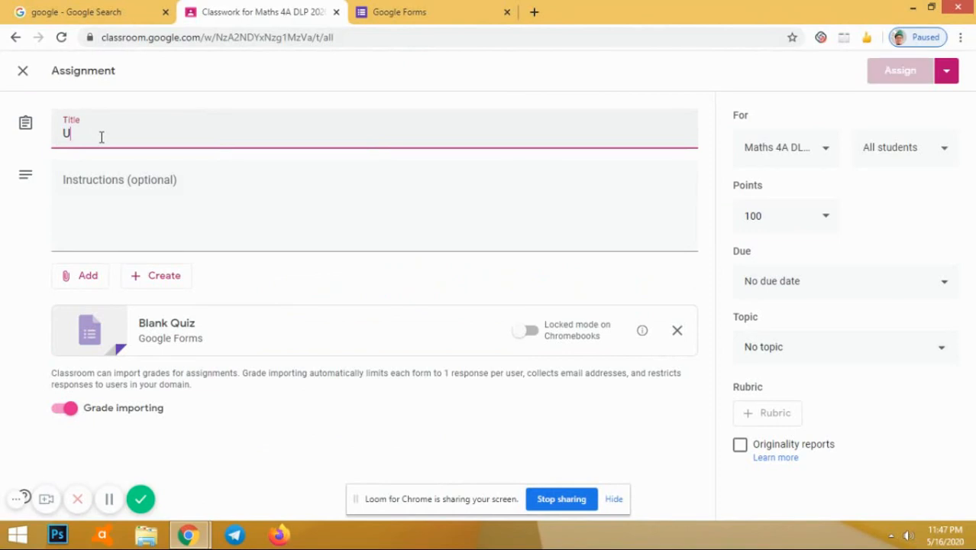
{"action": "type", "text": "jian To"}
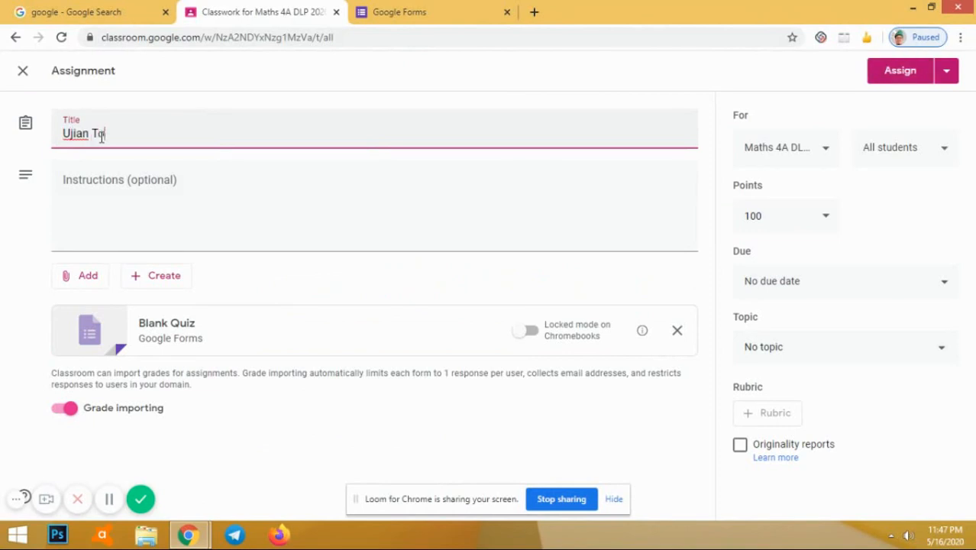
{"action": "type", "text": "pikal 1"}
{"action": "key", "text": "BackSpace"}
{"action": "type", "text": "Kertas"}
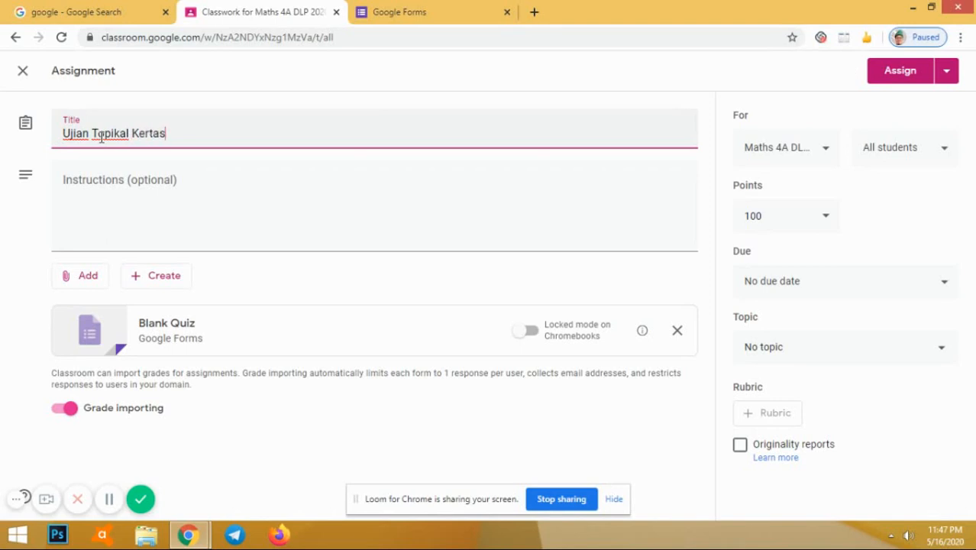
{"action": "type", "text": " 1"}
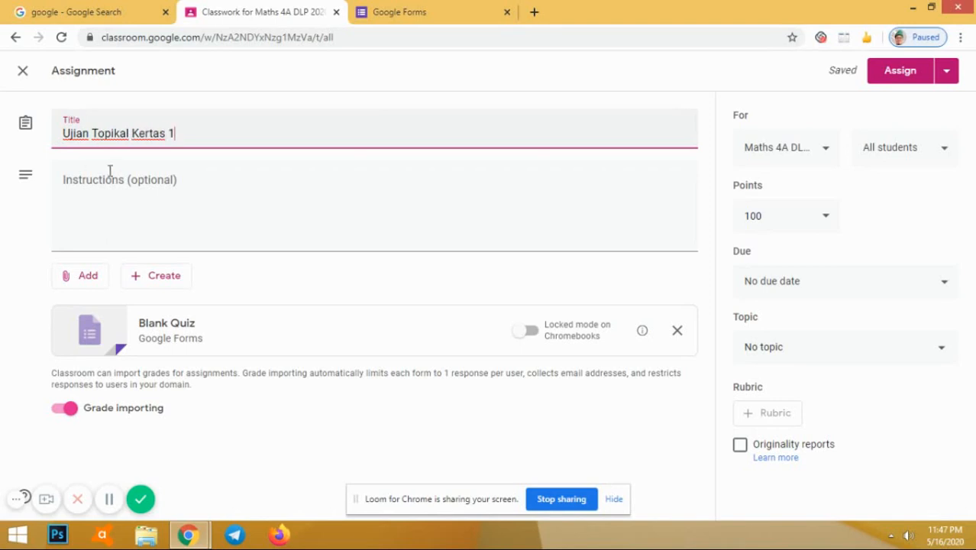
- Enter "Sila jawab semua soalan." as the assignment's instructions
{"action": "left_click", "coordinate": [108, 186]}
{"action": "type", "text": "Si"}
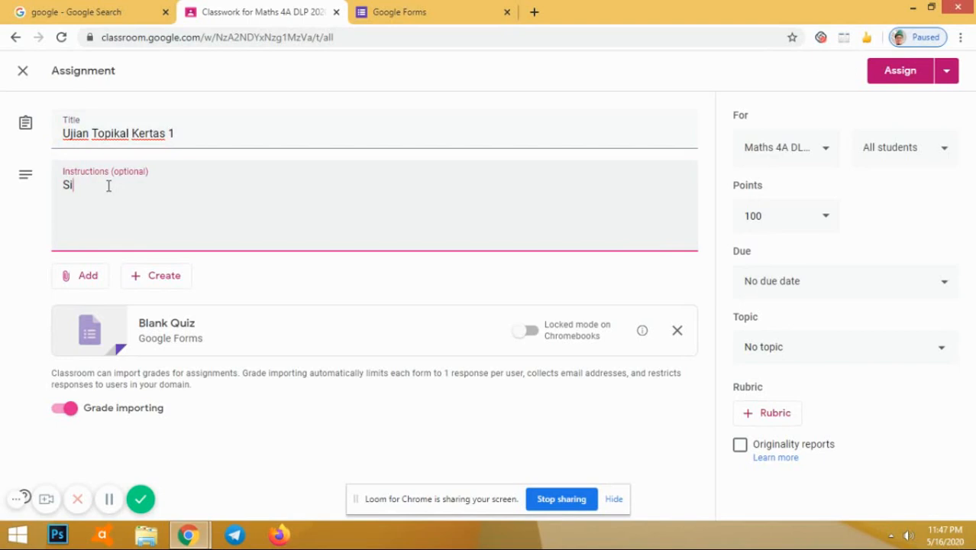
{"action": "type", "text": "la jawab semua soalan."}
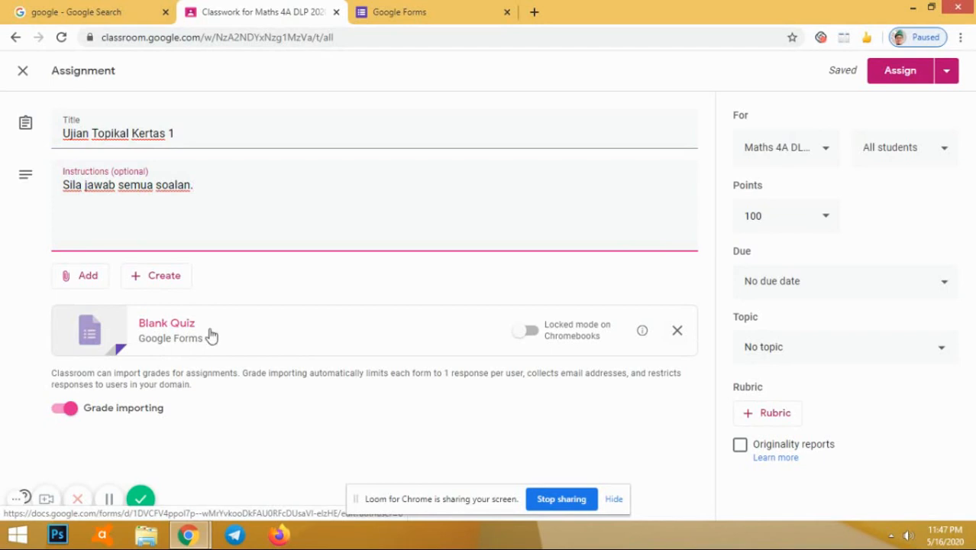
- Replace the attached Blank Quiz with the 4A Kertas 1 form from Google Drive
{"action": "left_click", "coordinate": [677, 332]}
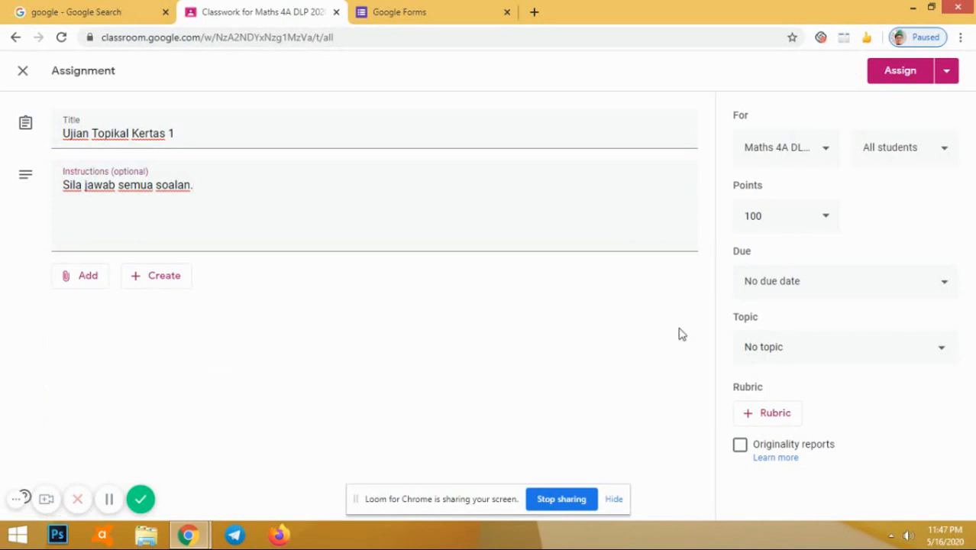
{"action": "left_click", "coordinate": [89, 278]}
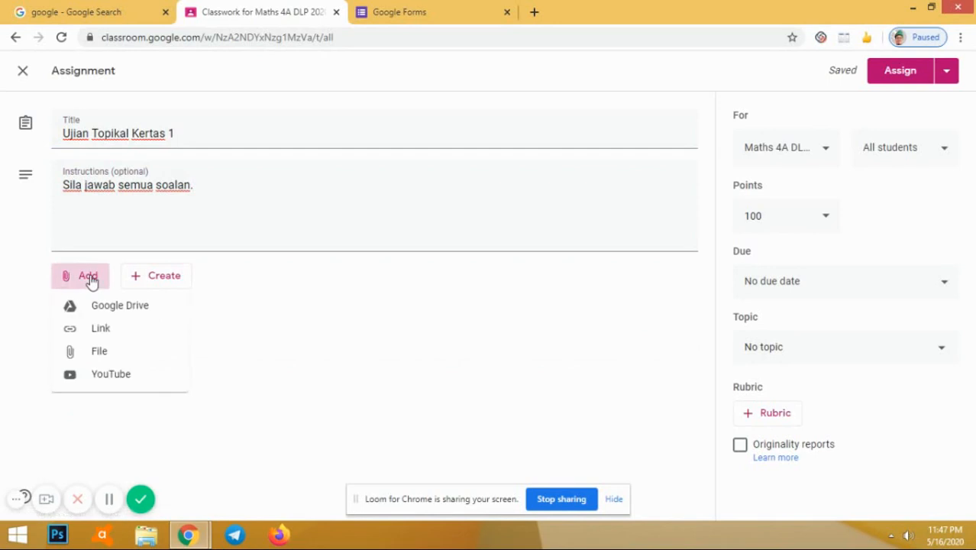
{"action": "left_click", "coordinate": [124, 307]}
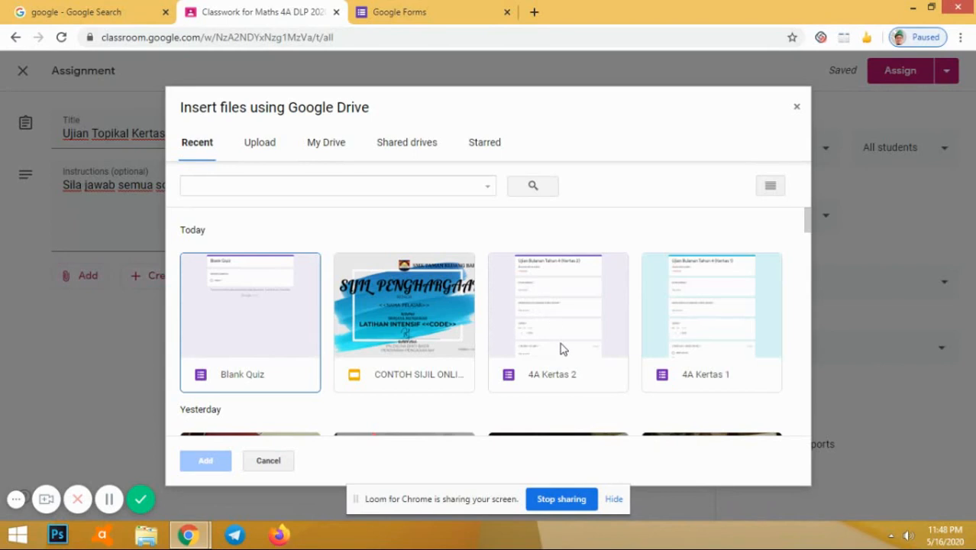
{"action": "left_click", "coordinate": [689, 328]}
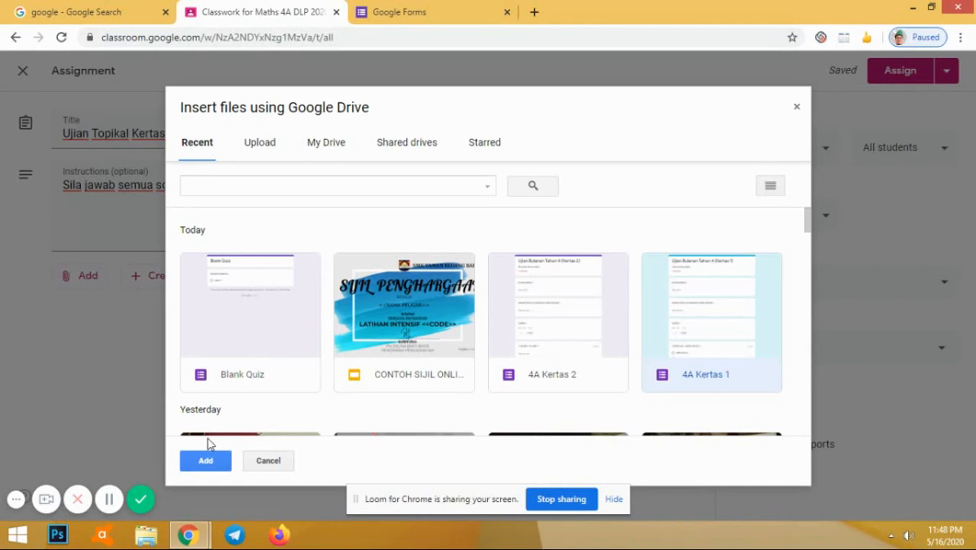
{"action": "left_click", "coordinate": [206, 462]}
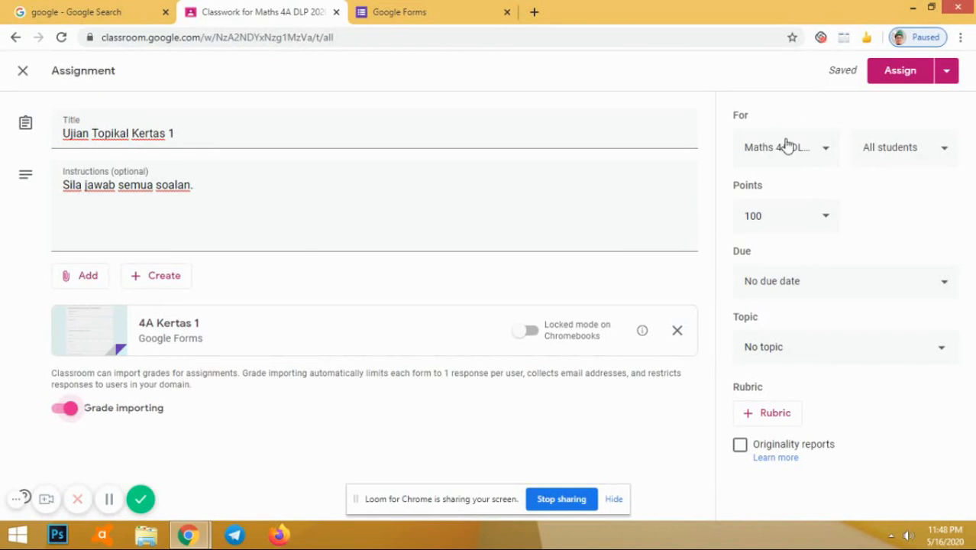
{"action": "left_click", "coordinate": [822, 280]}
{"action": "left_click", "coordinate": [888, 226]}
{"action": "left_click", "coordinate": [796, 350]}
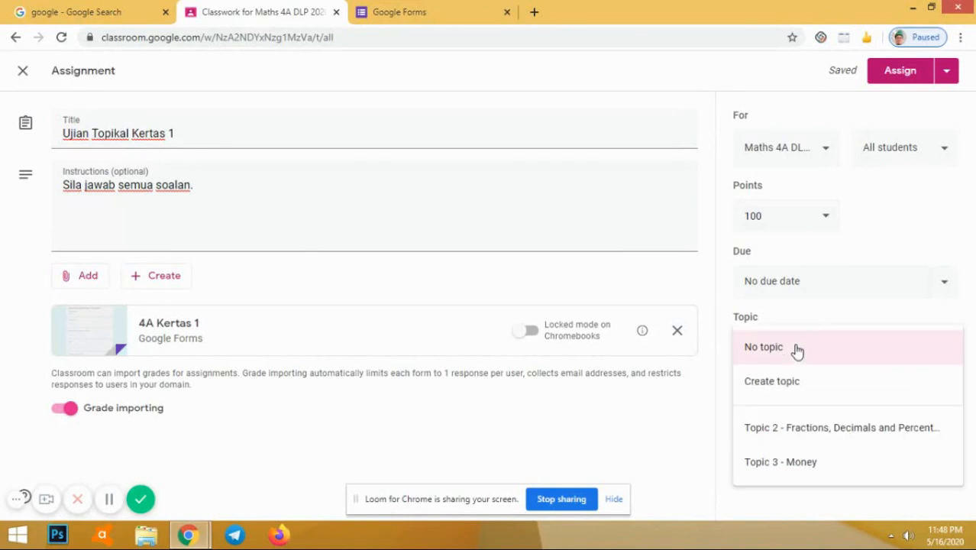
{"action": "left_click", "coordinate": [797, 350]}
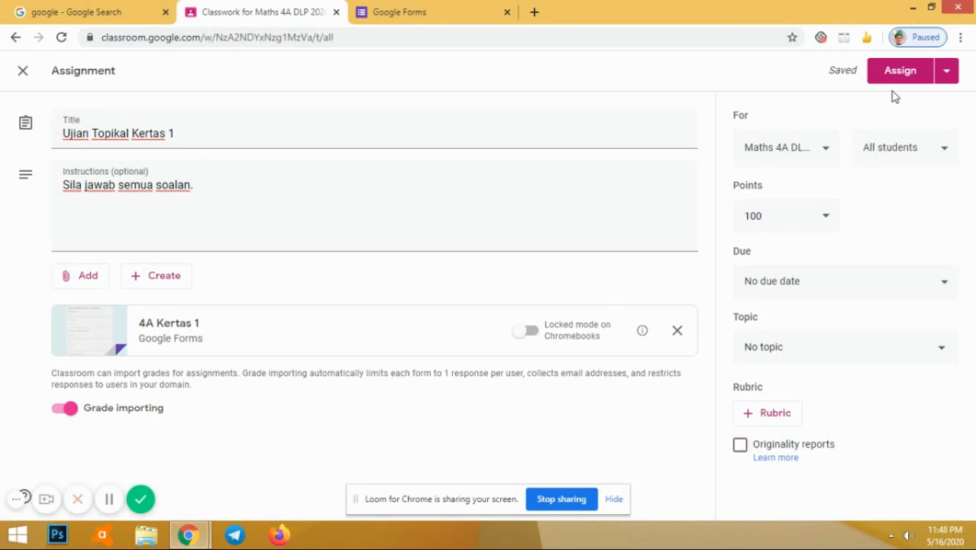
{"action": "left_click", "coordinate": [947, 75]}
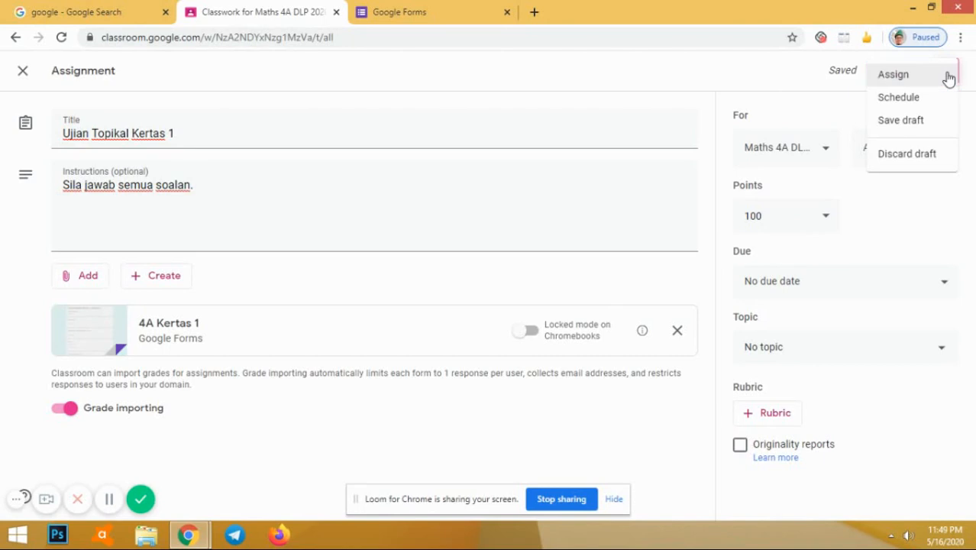
{"action": "left_click", "coordinate": [784, 75]}
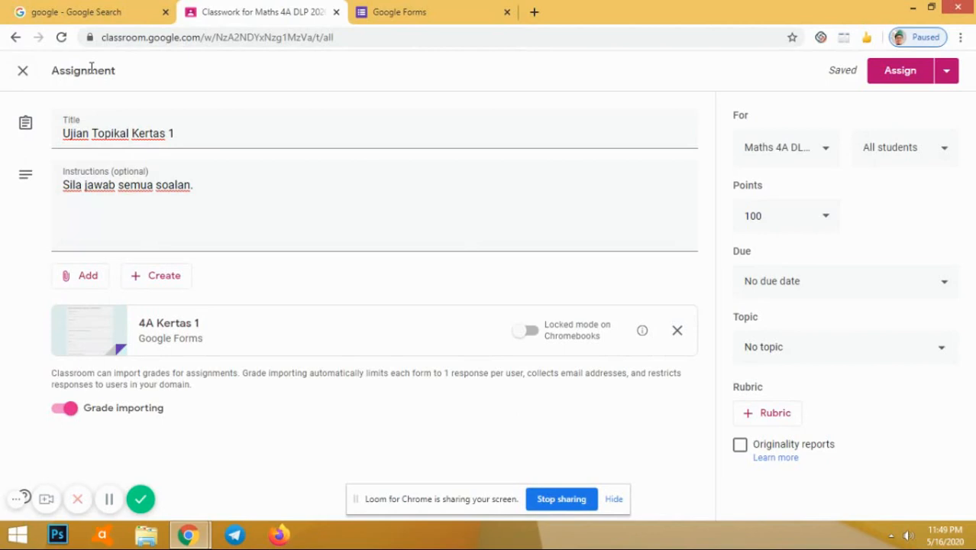
- Remove the 4A Kertas 1 attachment from the assignment and start adding a link attachment instead
{"action": "left_click", "coordinate": [680, 333]}
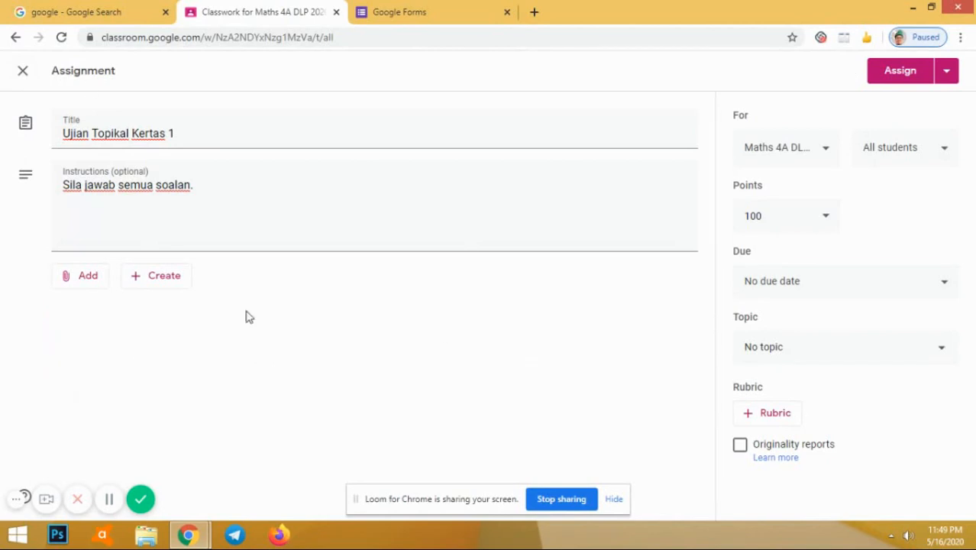
{"action": "left_click", "coordinate": [86, 284]}
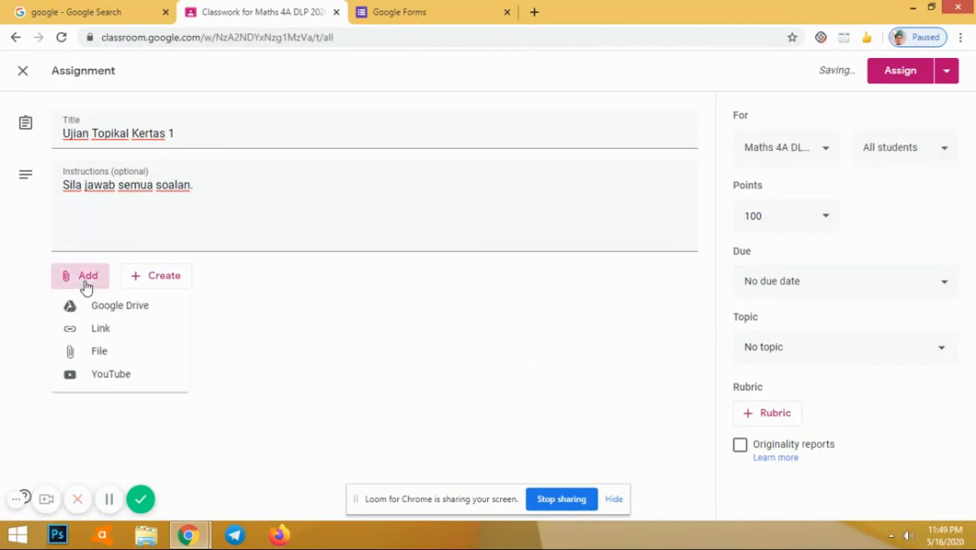
{"action": "left_click", "coordinate": [90, 328]}
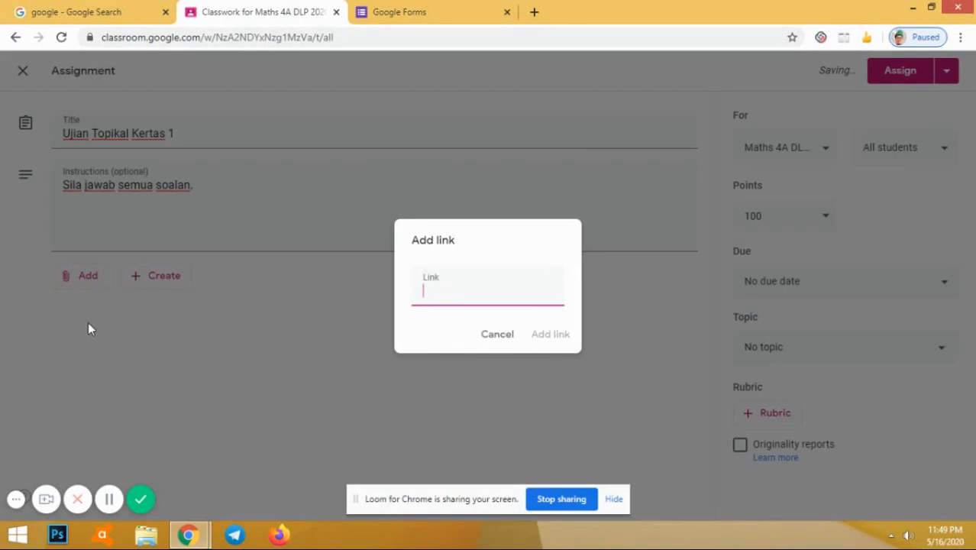
- Switch to Google Forms, open the 4A Kertas 1 form and copy its shortened share link
{"action": "left_click", "coordinate": [433, 15]}
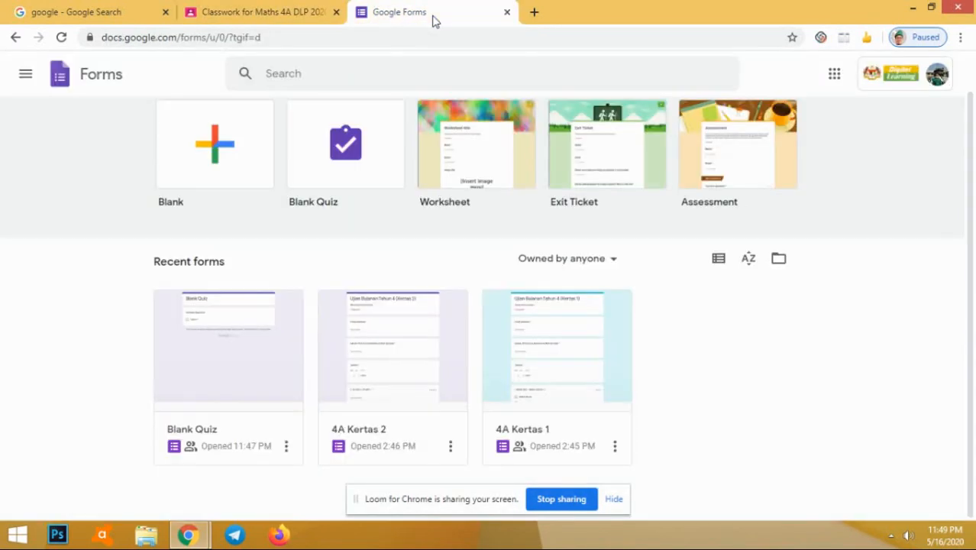
{"action": "left_click", "coordinate": [542, 373]}
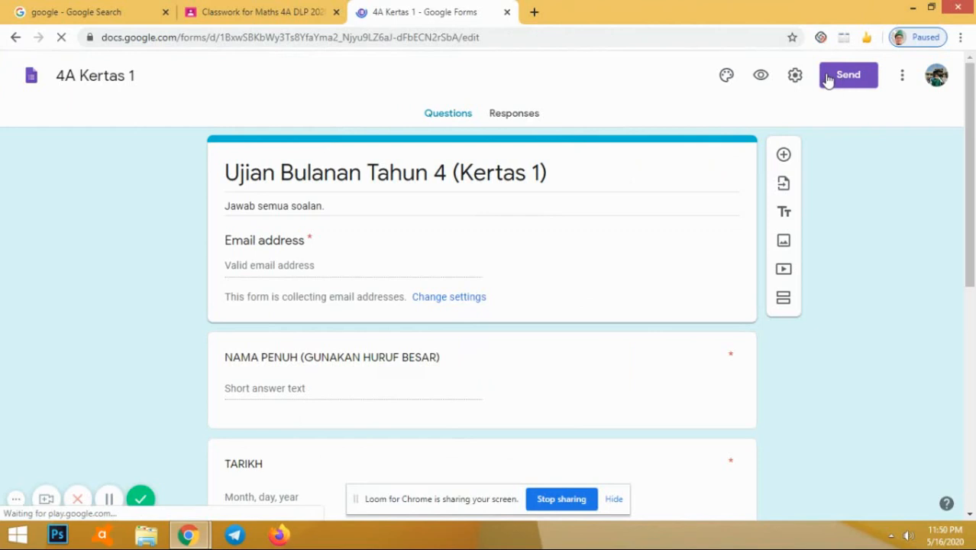
{"action": "left_click", "coordinate": [827, 80]}
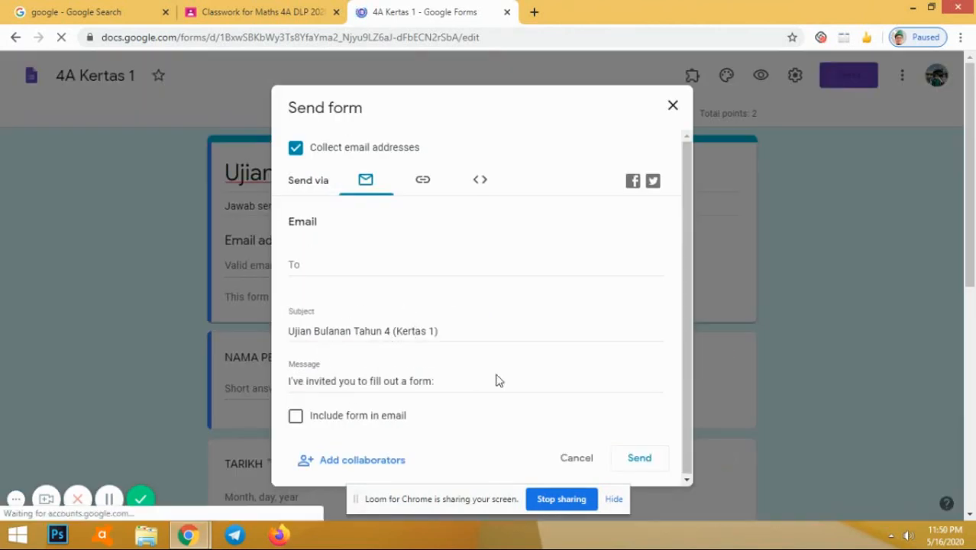
{"action": "left_click", "coordinate": [422, 191]}
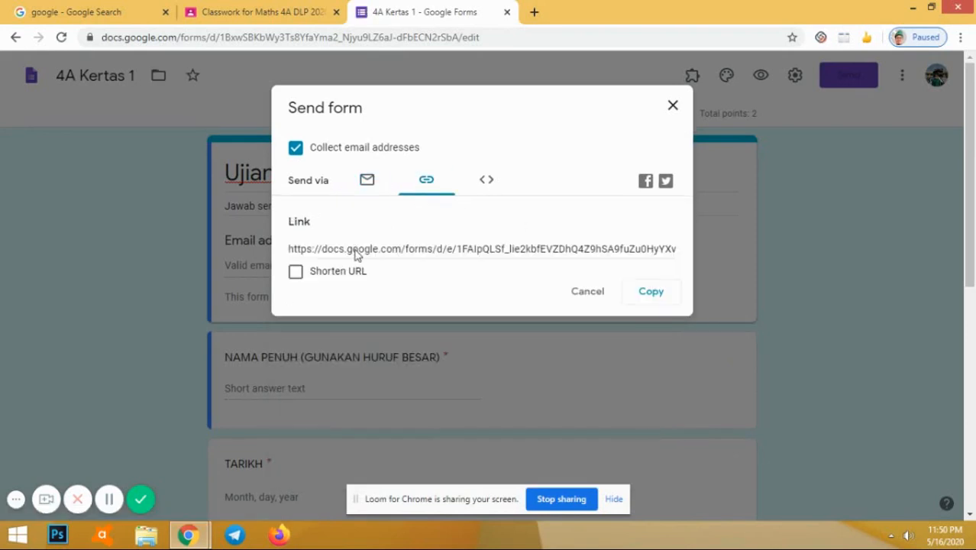
{"action": "left_click", "coordinate": [355, 252]}
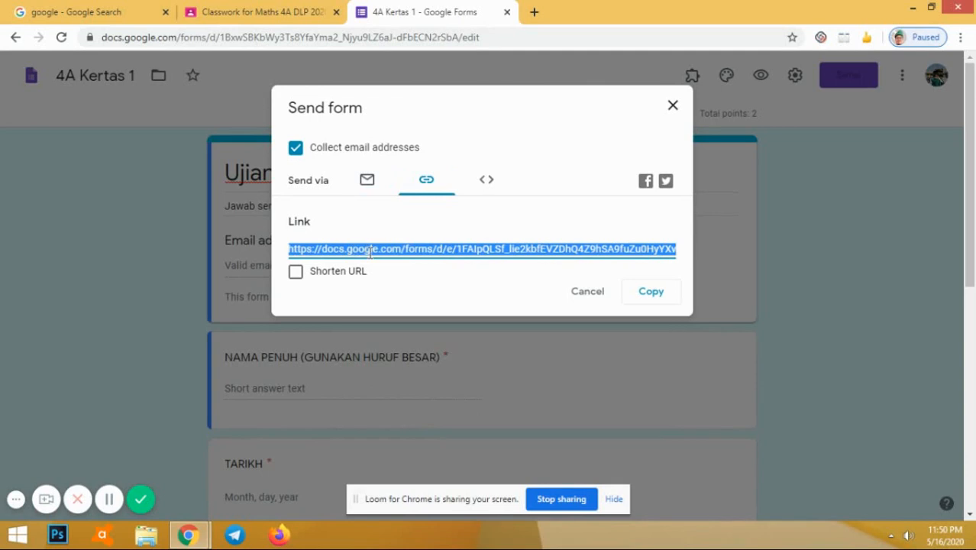
{"action": "left_click", "coordinate": [295, 276]}
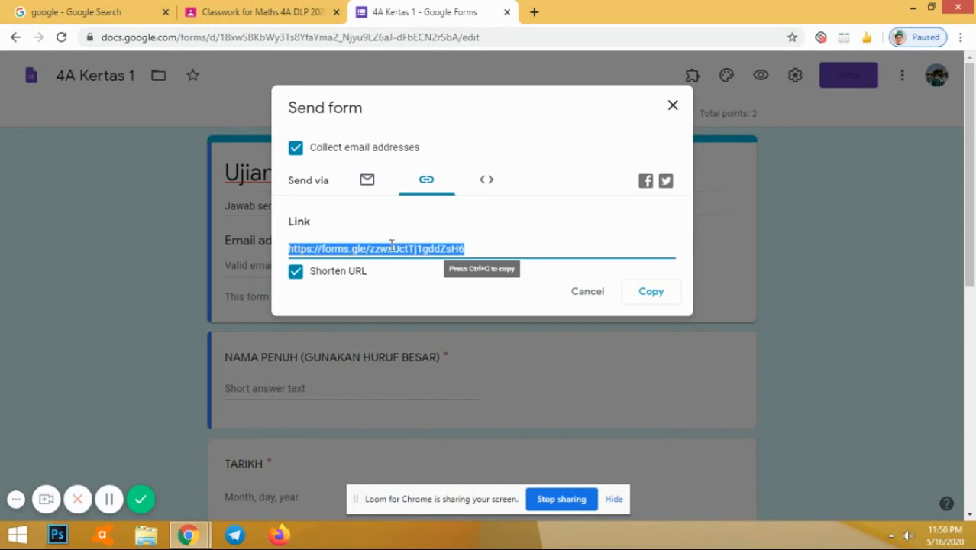
{"action": "left_click", "coordinate": [666, 301]}
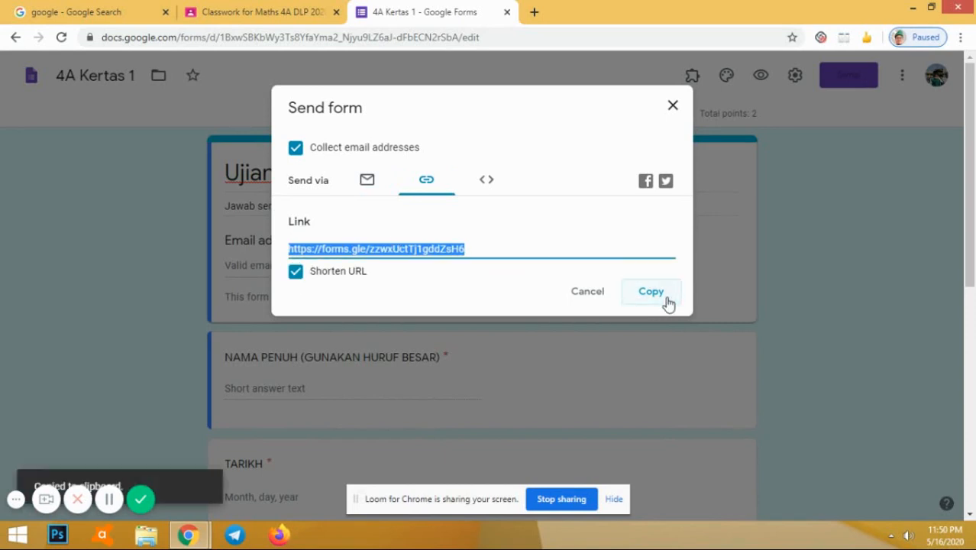
- Return to the Google Classroom assignment and attach the copied form link
{"action": "left_click", "coordinate": [274, 17]}
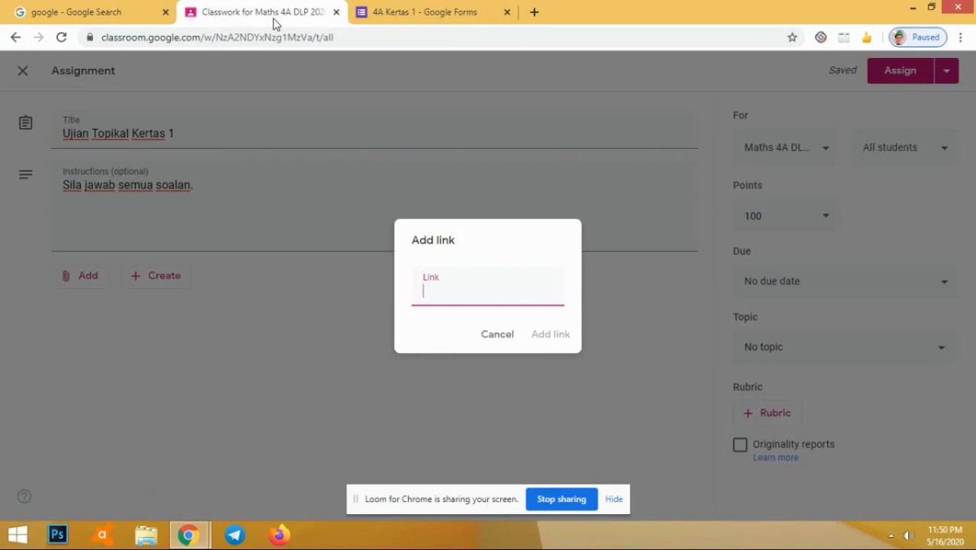
{"action": "right_click", "coordinate": [433, 289]}
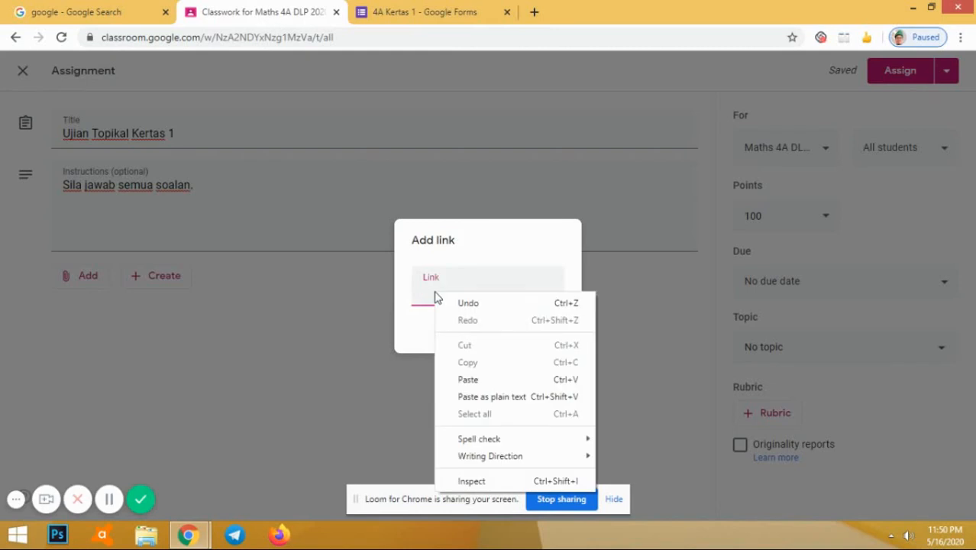
{"action": "left_click", "coordinate": [468, 379]}
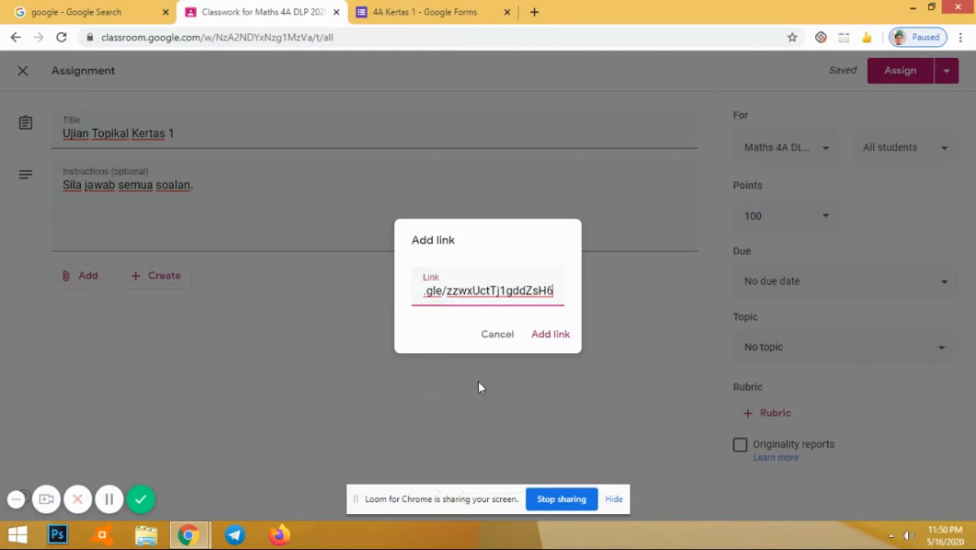
{"action": "left_click", "coordinate": [548, 336]}
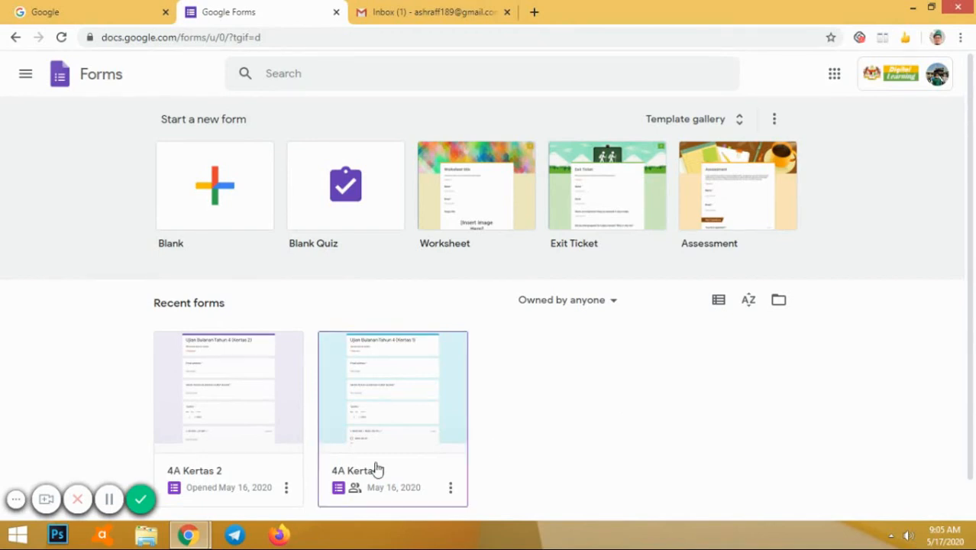
- Open the 4A Kertas 1 form and examine its response summary, including insights, scores and the answer charts per question
{"action": "left_click", "coordinate": [386, 388]}
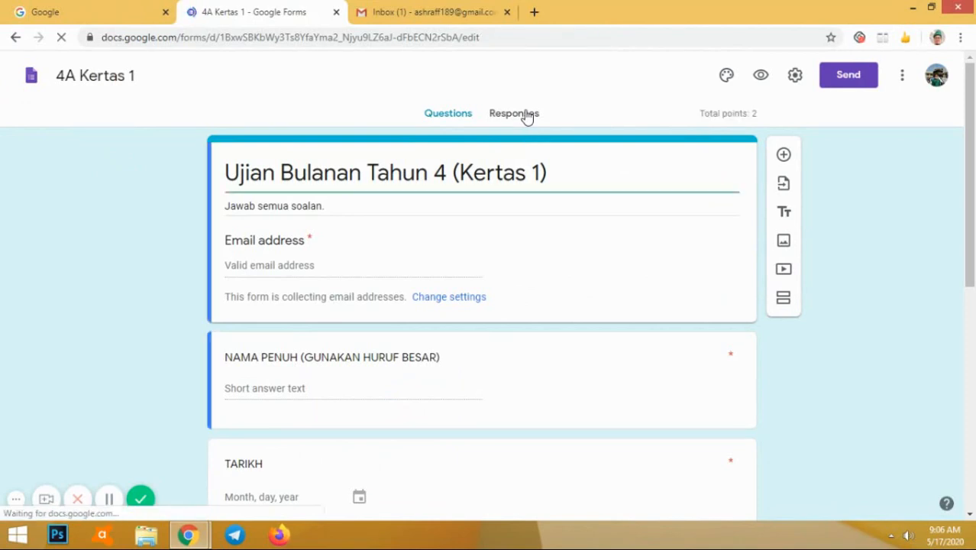
{"action": "left_click", "coordinate": [514, 113]}
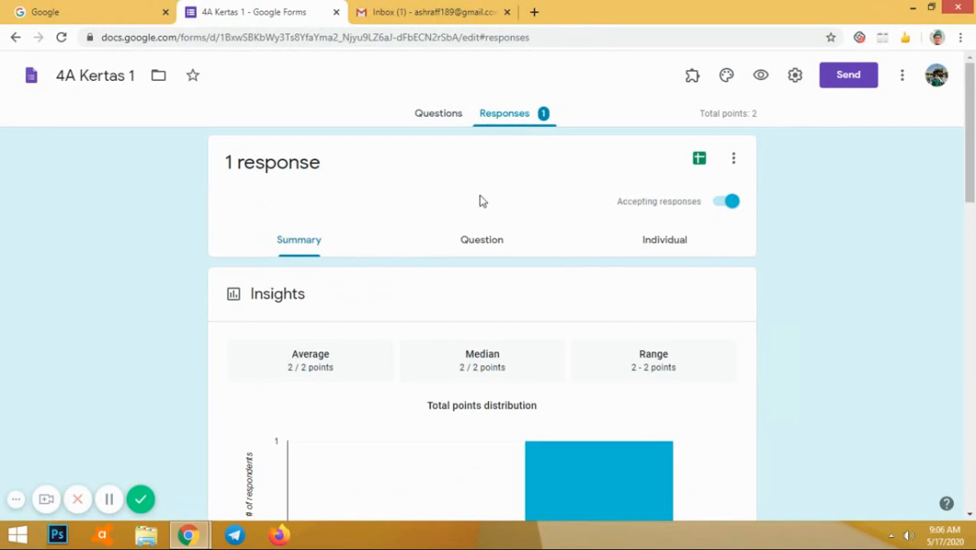
{"action": "scroll", "coordinate": [483, 199], "scroll_direction": "down", "scroll_amount": 2}
{"action": "scroll", "coordinate": [486, 197], "scroll_direction": "up", "scroll_amount": 2}
{"action": "scroll", "coordinate": [267, 250], "scroll_direction": "down", "scroll_amount": 5}
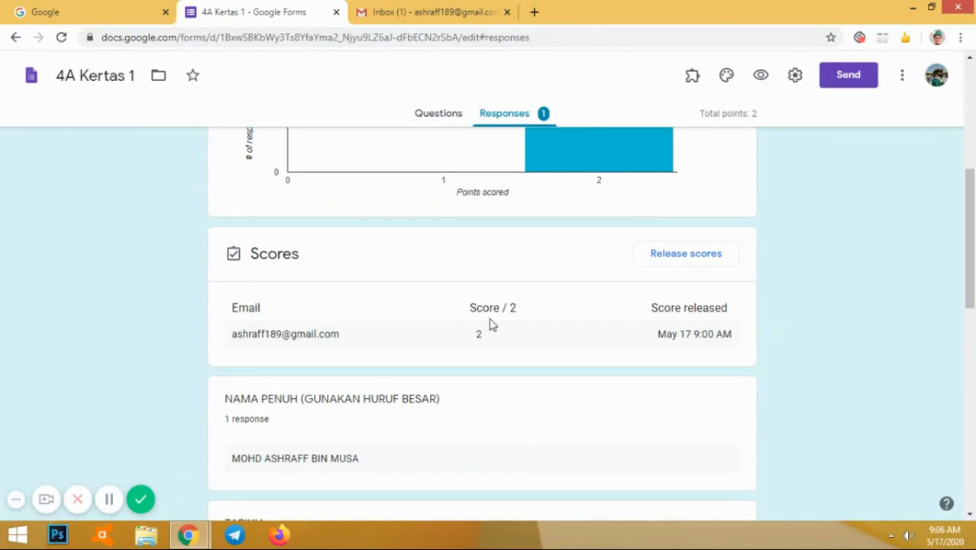
{"action": "scroll", "coordinate": [491, 324], "scroll_direction": "up", "scroll_amount": 3}
{"action": "scroll", "coordinate": [491, 325], "scroll_direction": "down", "scroll_amount": 10}
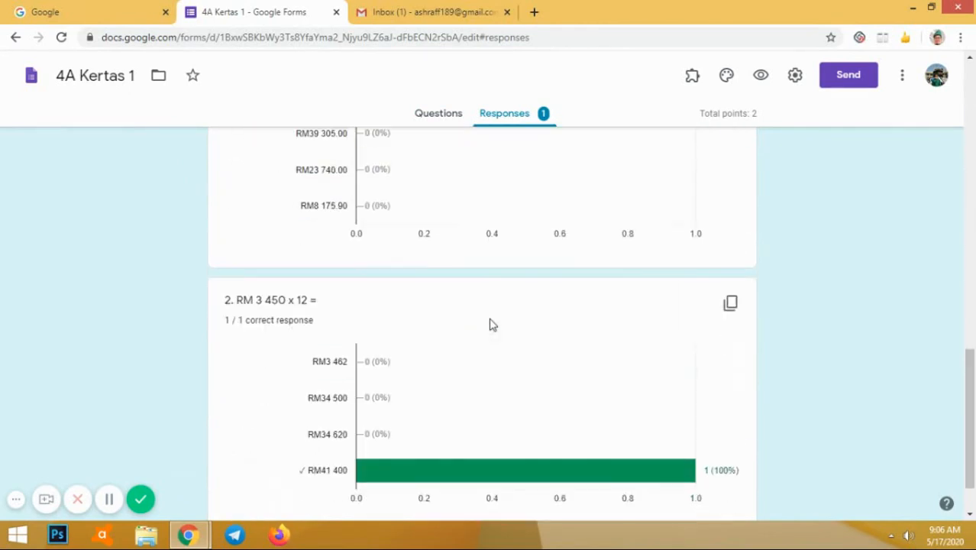
{"action": "scroll", "coordinate": [491, 324], "scroll_direction": "down", "scroll_amount": 1}
{"action": "scroll", "coordinate": [491, 325], "scroll_direction": "up", "scroll_amount": 10}
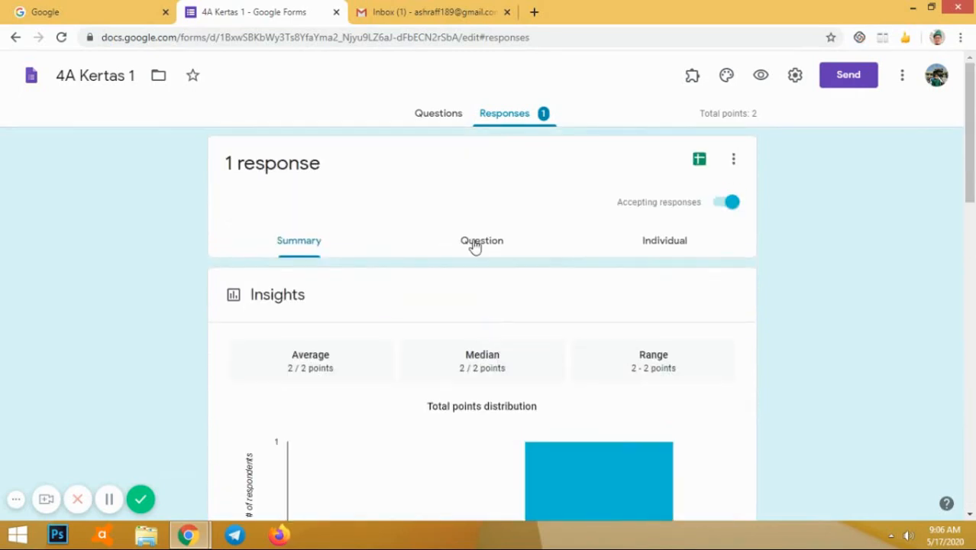
- View the 4A Kertas 1 responses grouped by question, starting with the full-name question
{"action": "left_click", "coordinate": [475, 243]}
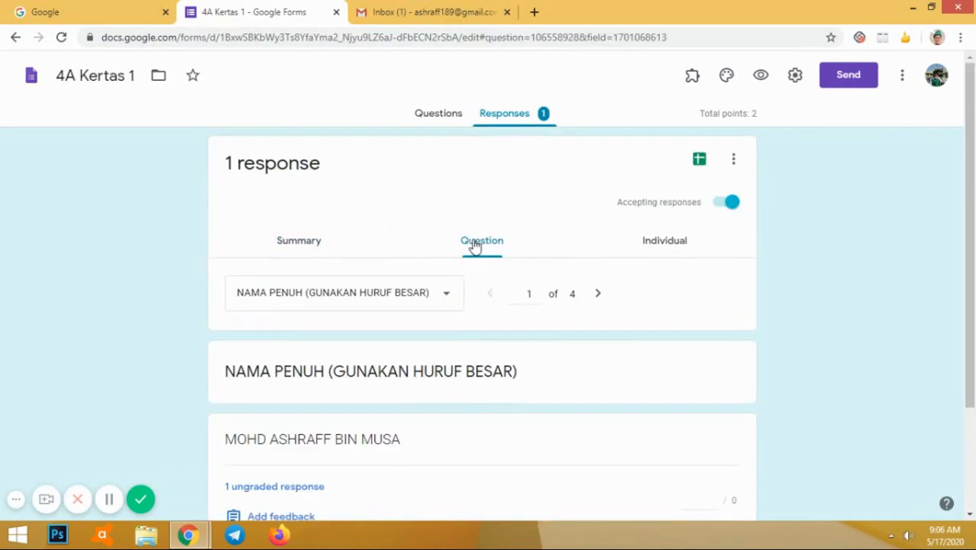
{"action": "scroll", "coordinate": [336, 348], "scroll_direction": "down", "scroll_amount": 2}
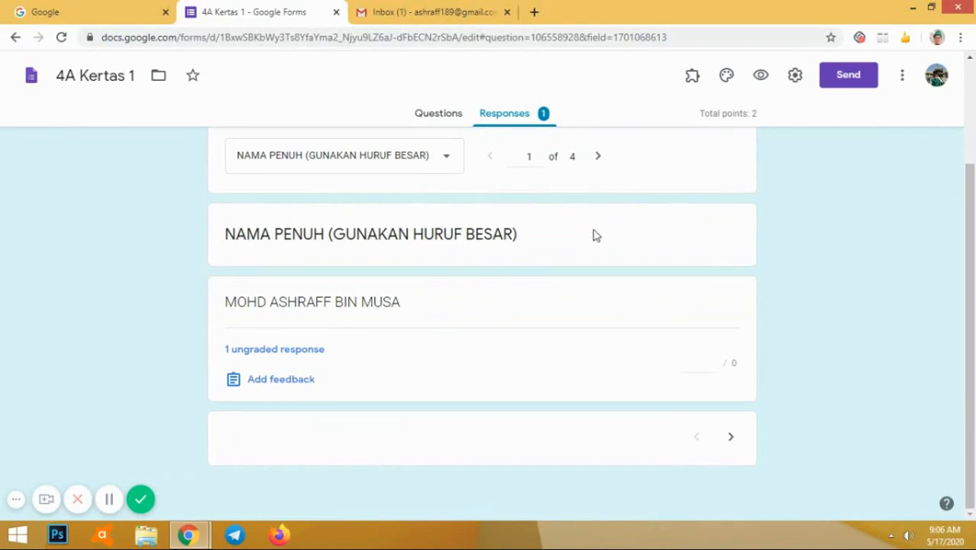
{"action": "scroll", "coordinate": [611, 229], "scroll_direction": "up", "scroll_amount": 2}
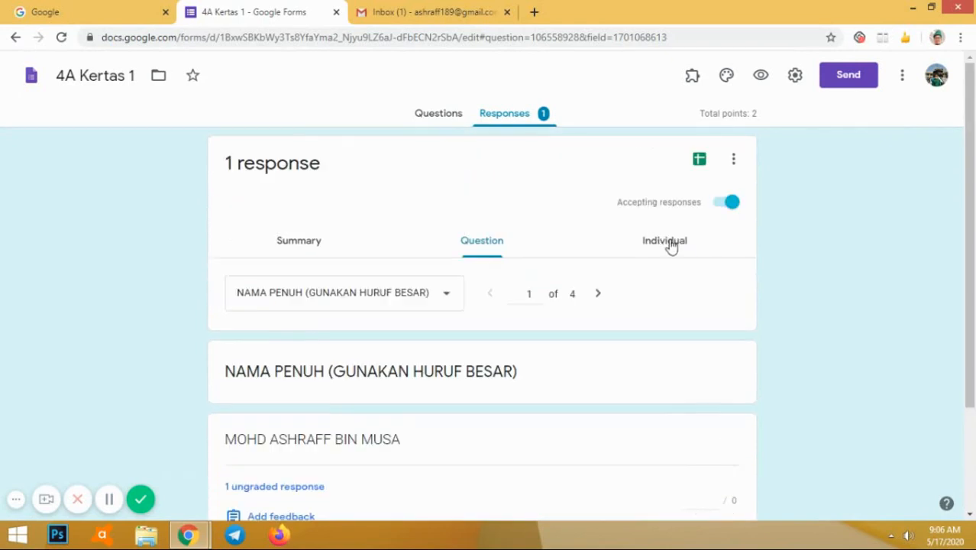
- Show the individual response to 4A Kertas 1 and read through the respondent's details and marked answers
{"action": "left_click", "coordinate": [669, 242]}
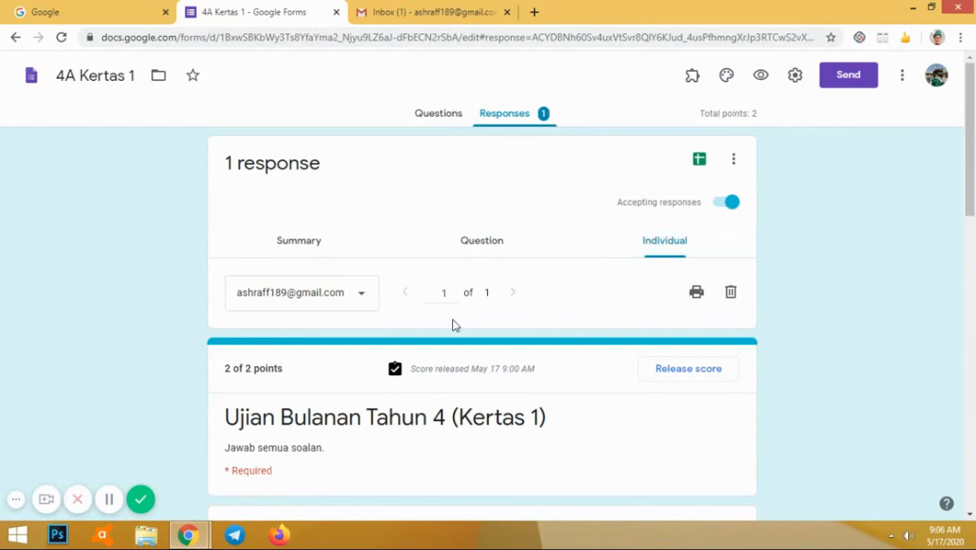
{"action": "scroll", "coordinate": [408, 285], "scroll_direction": "down", "scroll_amount": 1}
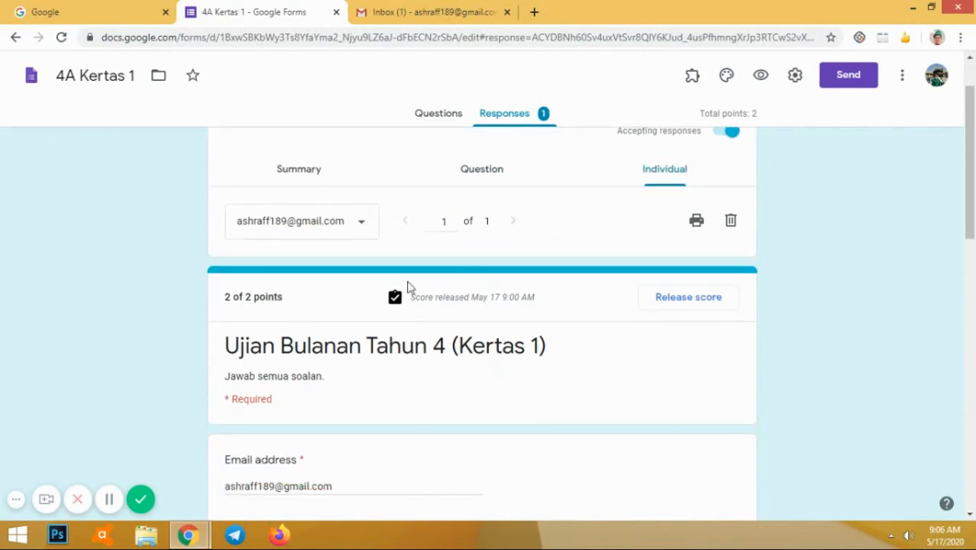
{"action": "scroll", "coordinate": [284, 410], "scroll_direction": "down", "scroll_amount": 2}
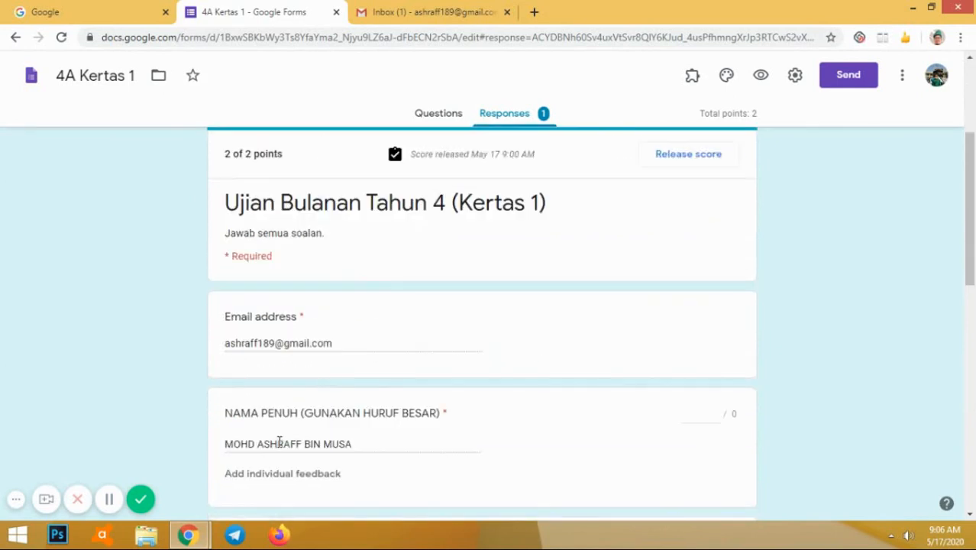
{"action": "scroll", "coordinate": [252, 440], "scroll_direction": "down", "scroll_amount": 3}
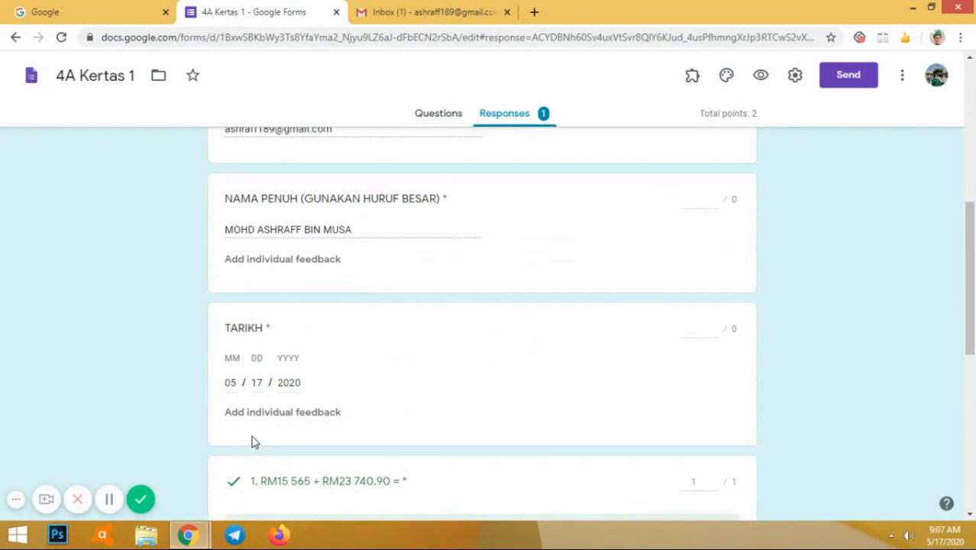
{"action": "scroll", "coordinate": [286, 418], "scroll_direction": "down", "scroll_amount": 1}
{"action": "scroll", "coordinate": [271, 442], "scroll_direction": "down", "scroll_amount": 5}
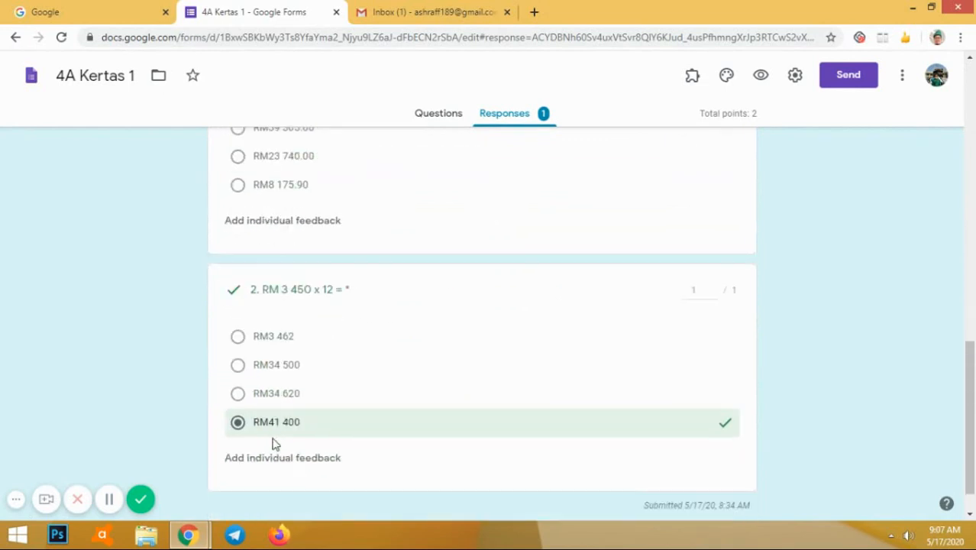
- View the score release options for the 4A Kertas 1 response and dismiss them without sending emails
{"action": "scroll", "coordinate": [274, 431], "scroll_direction": "up", "scroll_amount": 8}
{"action": "scroll", "coordinate": [226, 321], "scroll_direction": "up", "scroll_amount": 2}
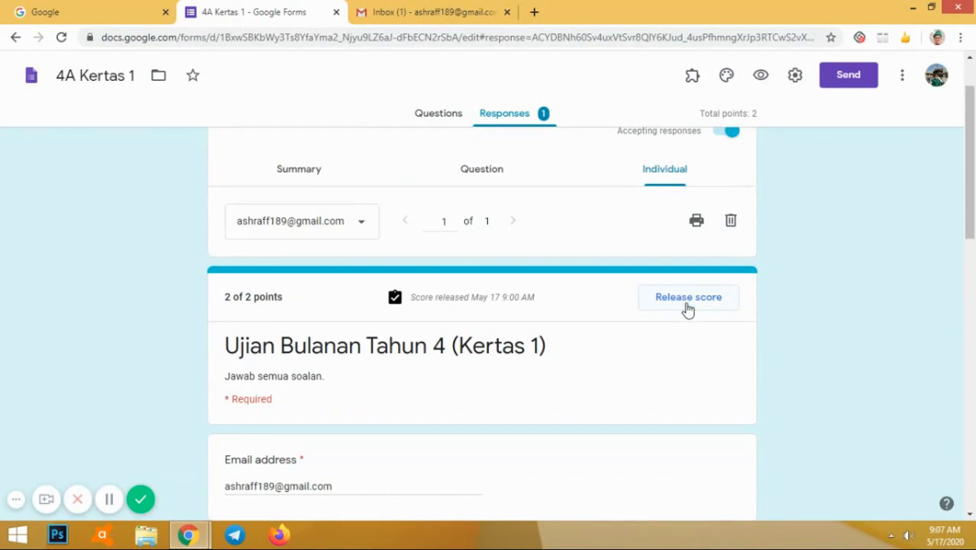
{"action": "left_click", "coordinate": [687, 306]}
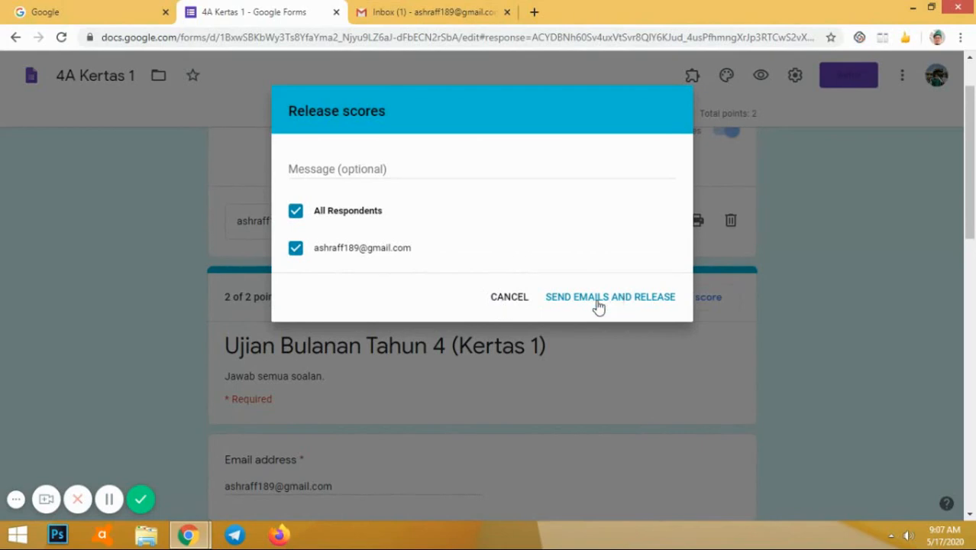
{"action": "left_click", "coordinate": [510, 297]}
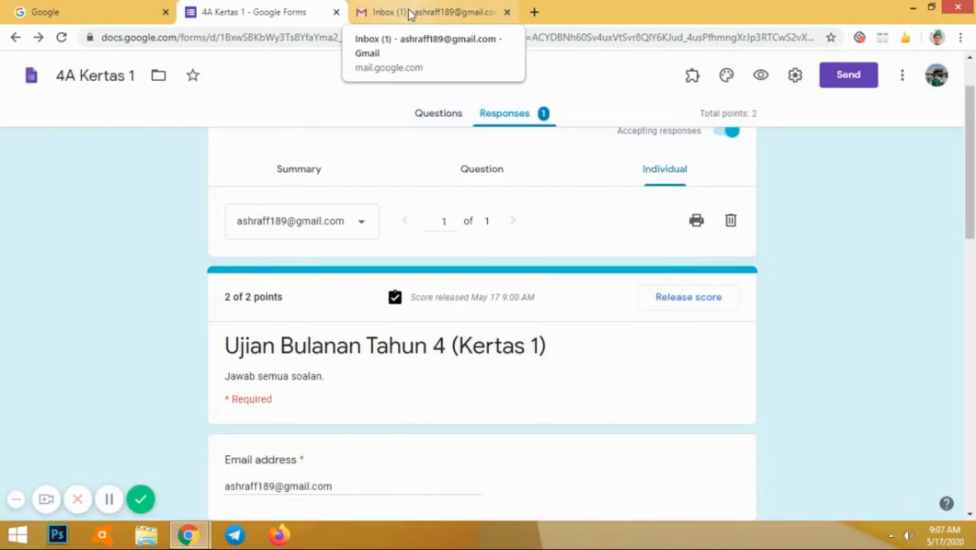
- Switch to Gmail, open the score-released email for Ujian Bulanan Tahun 4 (Kertas 1) and view the linked results
{"action": "left_click", "coordinate": [410, 15]}
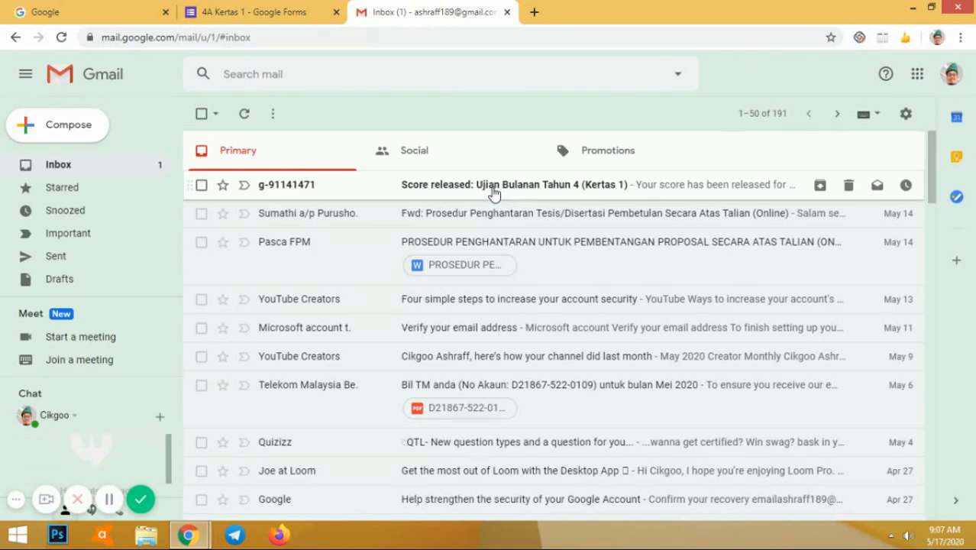
{"action": "left_click", "coordinate": [492, 191]}
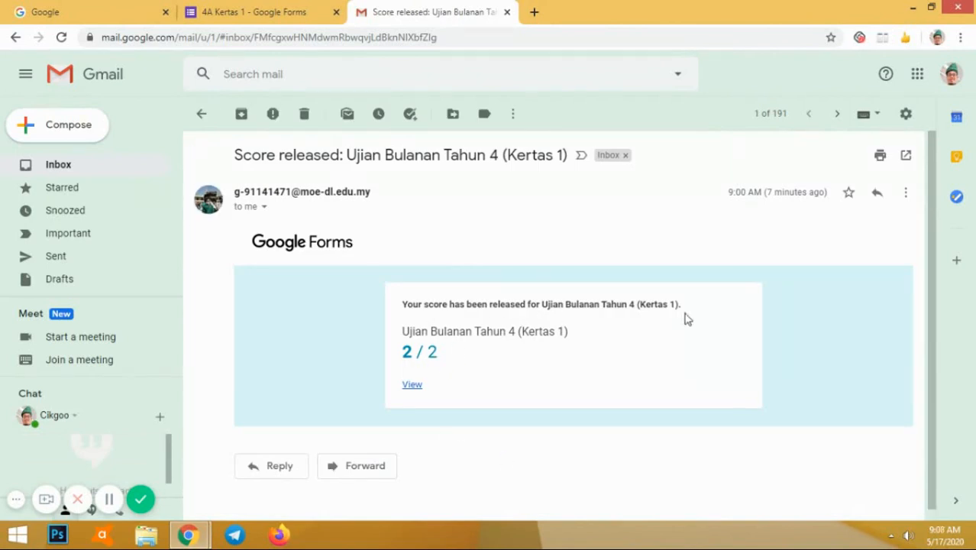
{"action": "left_click", "coordinate": [412, 385]}
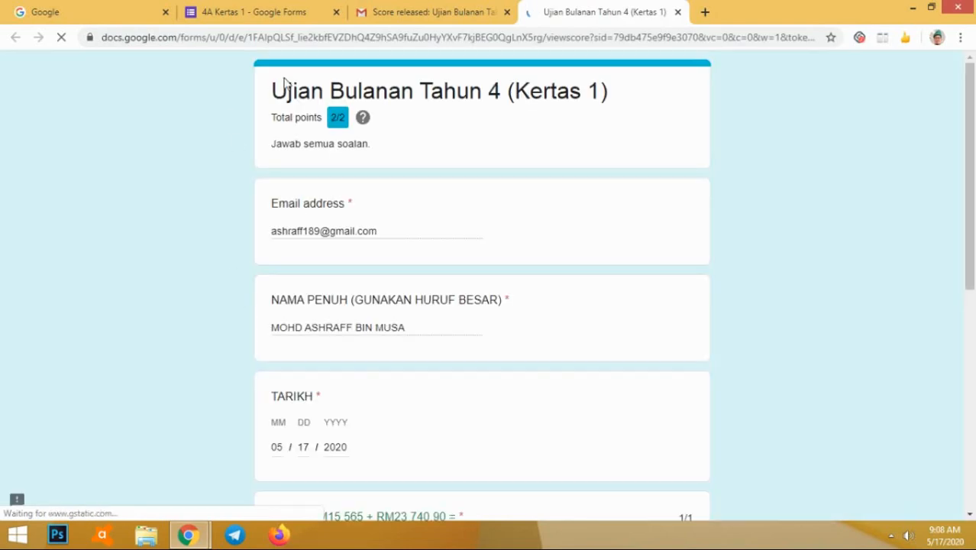
- Examine the marked answers on the Kertas 1 results page, close it and return to the Gmail inbox
{"action": "scroll", "coordinate": [394, 142], "scroll_direction": "down", "scroll_amount": 3}
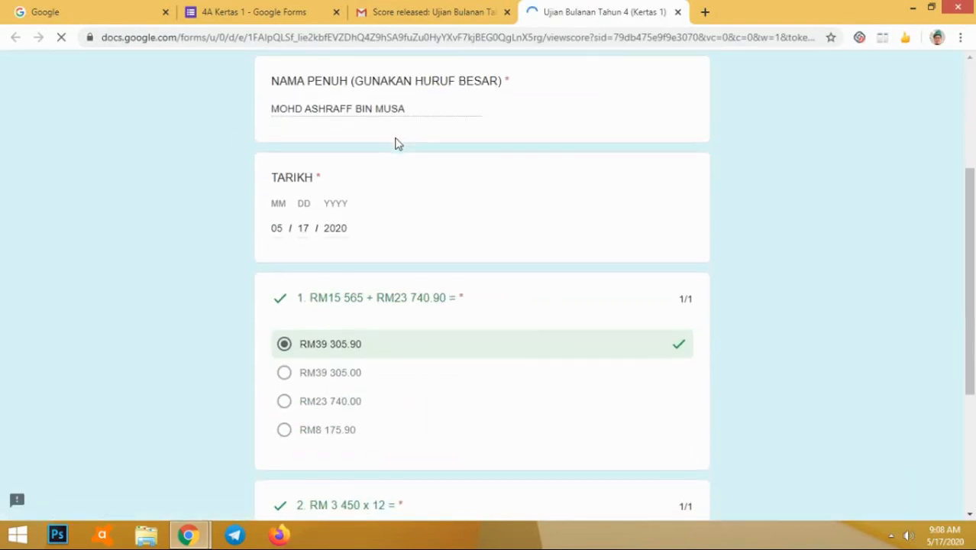
{"action": "scroll", "coordinate": [396, 144], "scroll_direction": "down", "scroll_amount": 3}
{"action": "scroll", "coordinate": [329, 153], "scroll_direction": "up", "scroll_amount": 2}
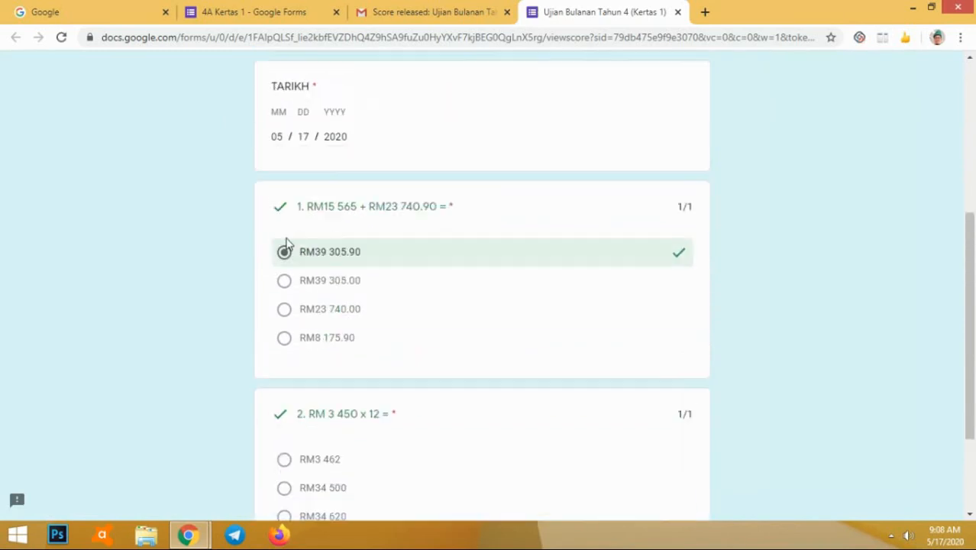
{"action": "scroll", "coordinate": [303, 331], "scroll_direction": "down", "scroll_amount": 2}
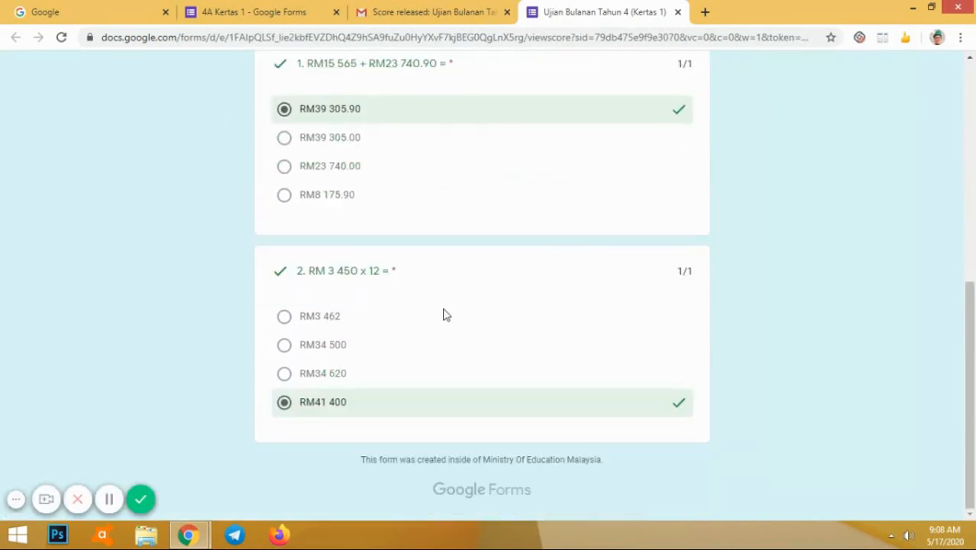
{"action": "scroll", "coordinate": [446, 314], "scroll_direction": "up", "scroll_amount": 5}
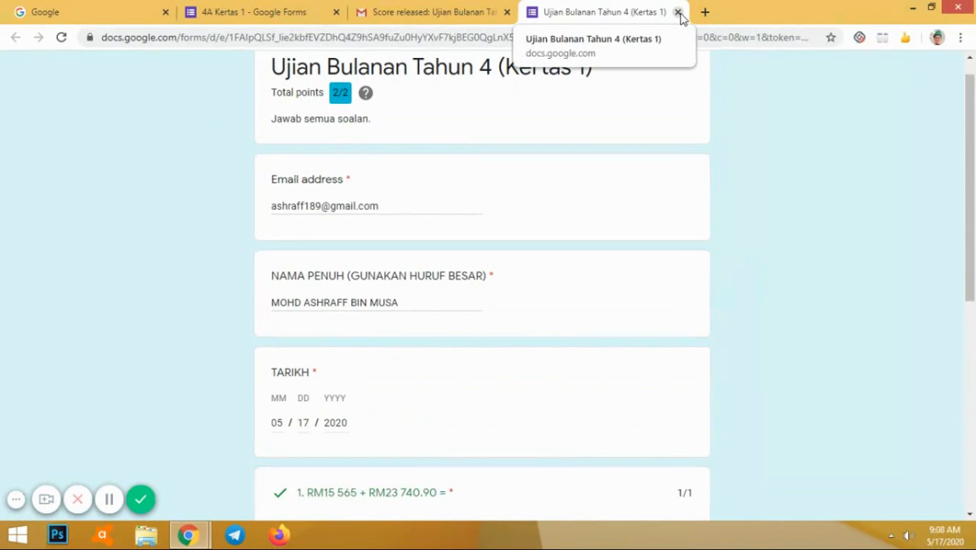
{"action": "left_click", "coordinate": [678, 12]}
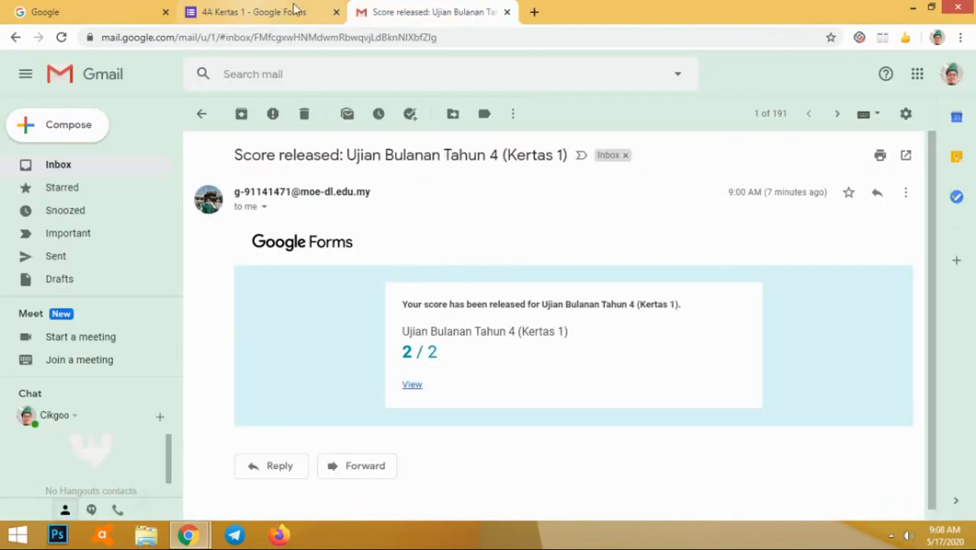
{"action": "left_click", "coordinate": [53, 165]}
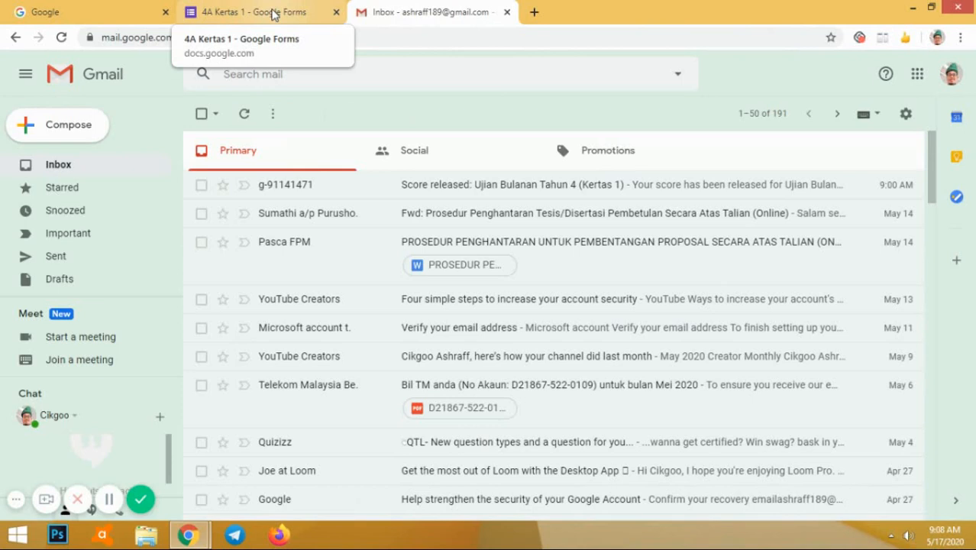
- Switch back to Google Forms, return to the list of forms and open the 4A Kertas 2 form
{"action": "left_click", "coordinate": [273, 15]}
{"action": "scroll", "coordinate": [15, 115], "scroll_direction": "up", "scroll_amount": 1}
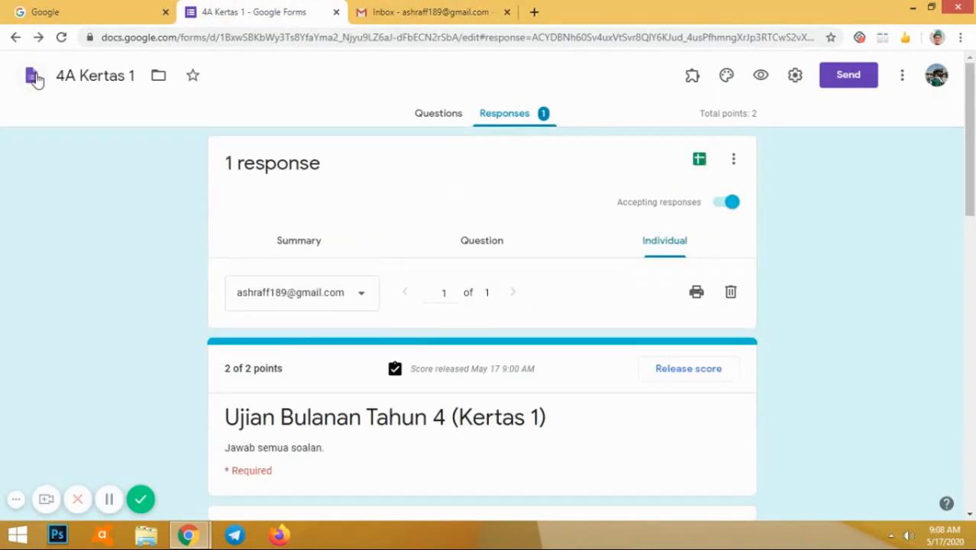
{"action": "left_click", "coordinate": [33, 78]}
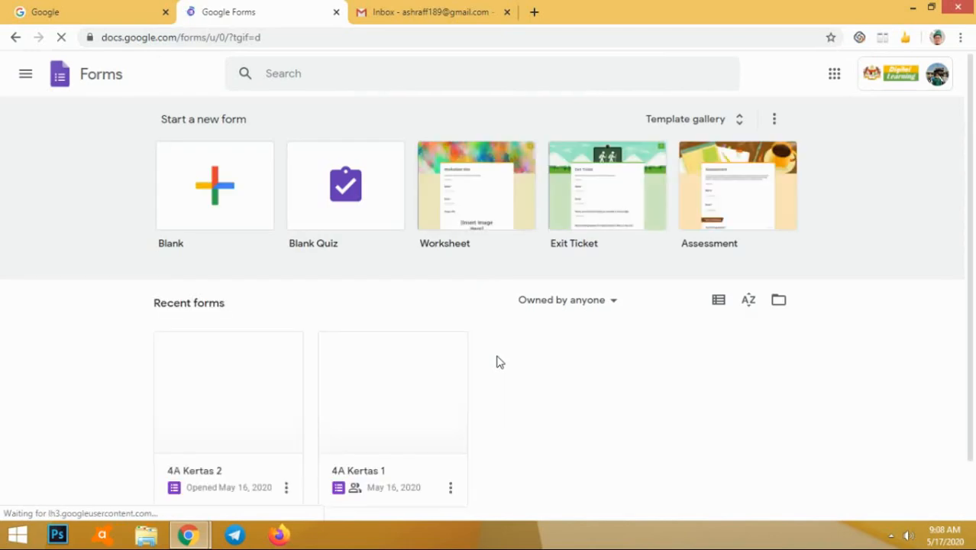
{"action": "left_click", "coordinate": [219, 433]}
{"action": "mouse_move", "coordinate": [197, 544]}
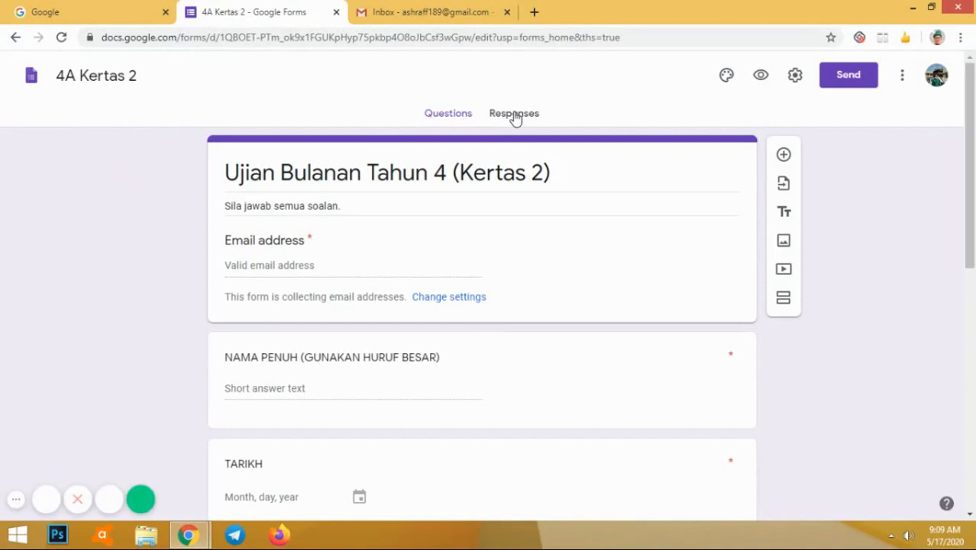
- Examine the response summary of 4A Kertas 2, including its scores and the answers to questions 1, 2(a) and 2(b)
{"action": "left_click", "coordinate": [514, 115]}
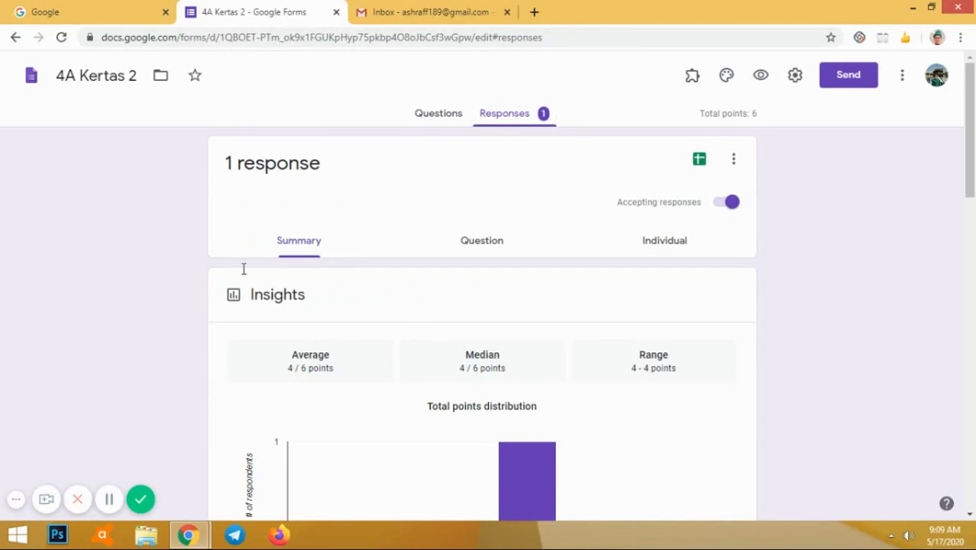
{"action": "scroll", "coordinate": [194, 227], "scroll_direction": "down", "scroll_amount": 8}
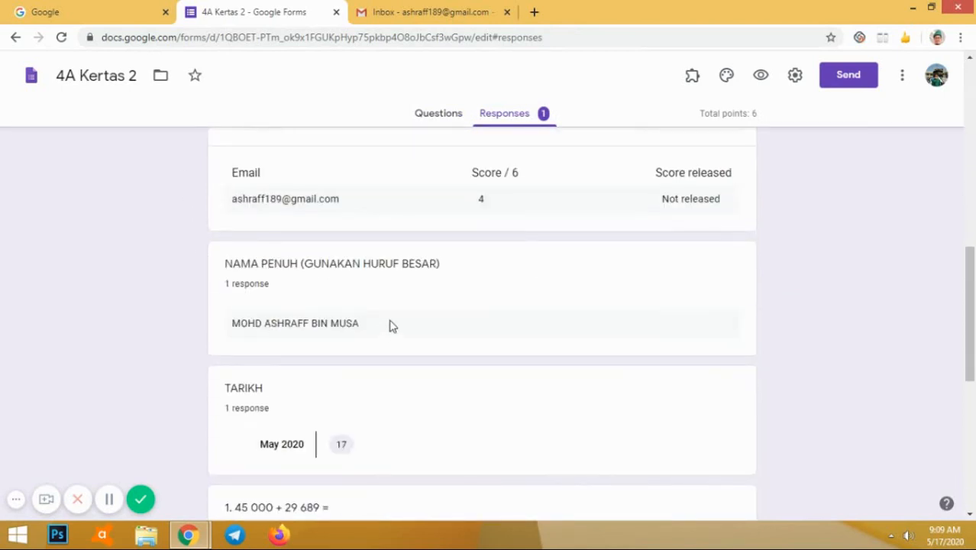
{"action": "scroll", "coordinate": [366, 339], "scroll_direction": "down", "scroll_amount": 6}
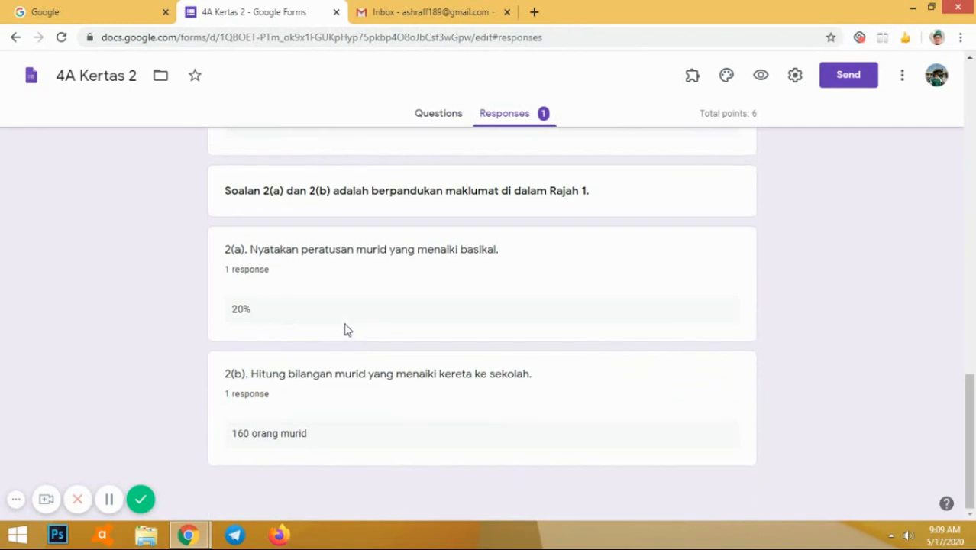
{"action": "scroll", "coordinate": [274, 353], "scroll_direction": "up", "scroll_amount": 8}
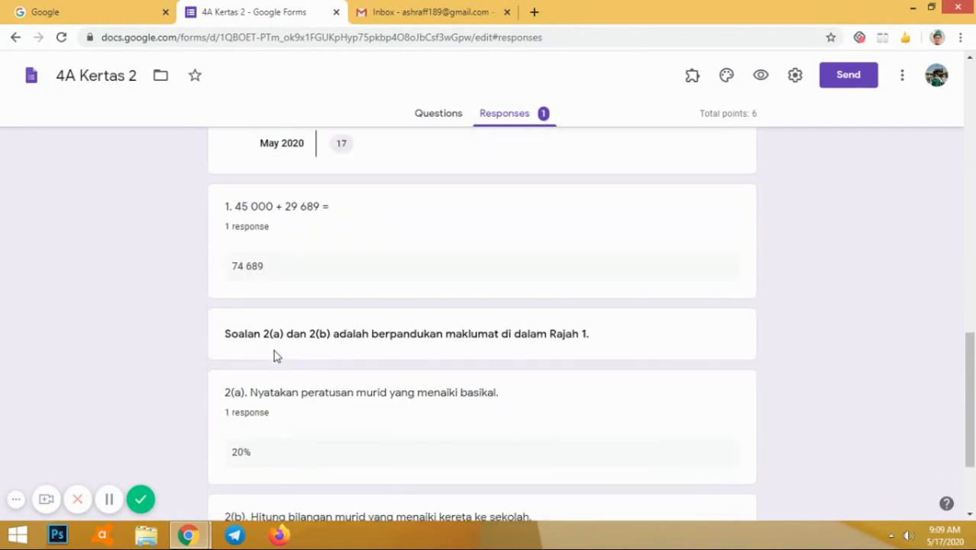
{"action": "scroll", "coordinate": [393, 305], "scroll_direction": "up", "scroll_amount": 10}
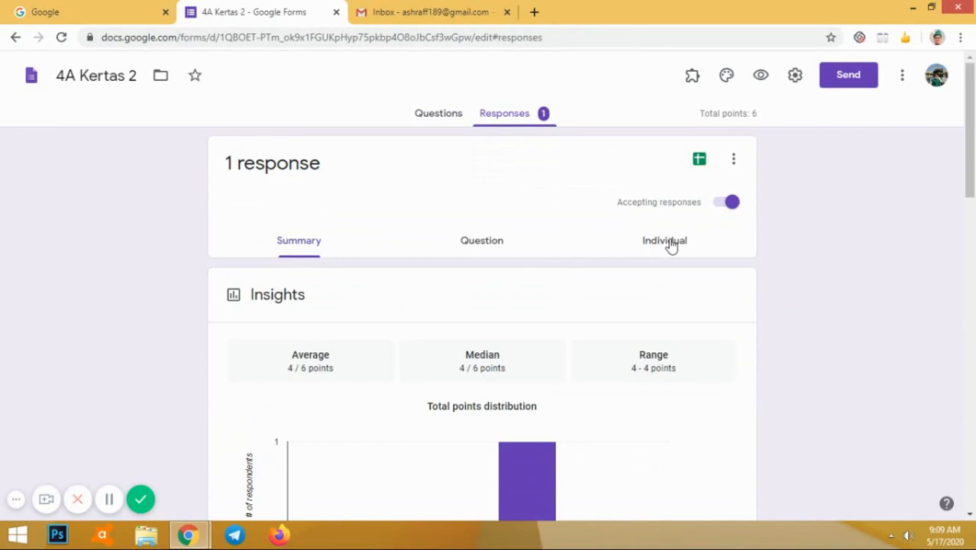
- Open the individual response of 4A Kertas 2 and examine the respondent's marked answers to questions 1, 2(a) and 2(b)
{"action": "left_click", "coordinate": [671, 245]}
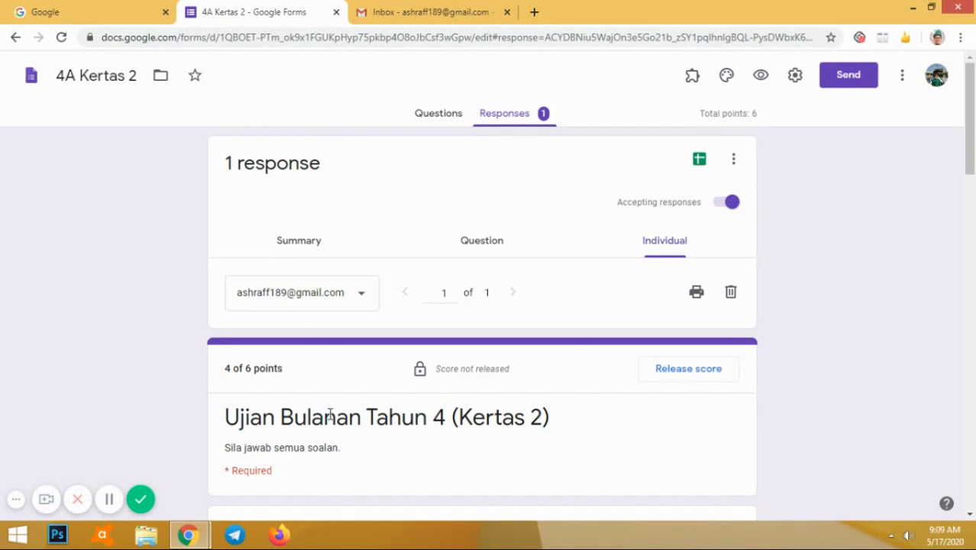
{"action": "scroll", "coordinate": [330, 414], "scroll_direction": "down", "scroll_amount": 3}
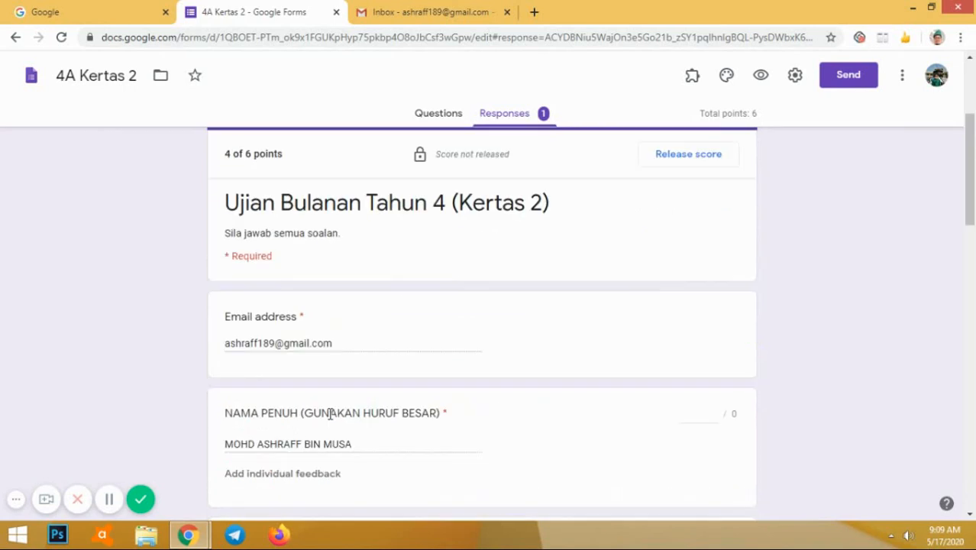
{"action": "scroll", "coordinate": [330, 413], "scroll_direction": "up", "scroll_amount": 3}
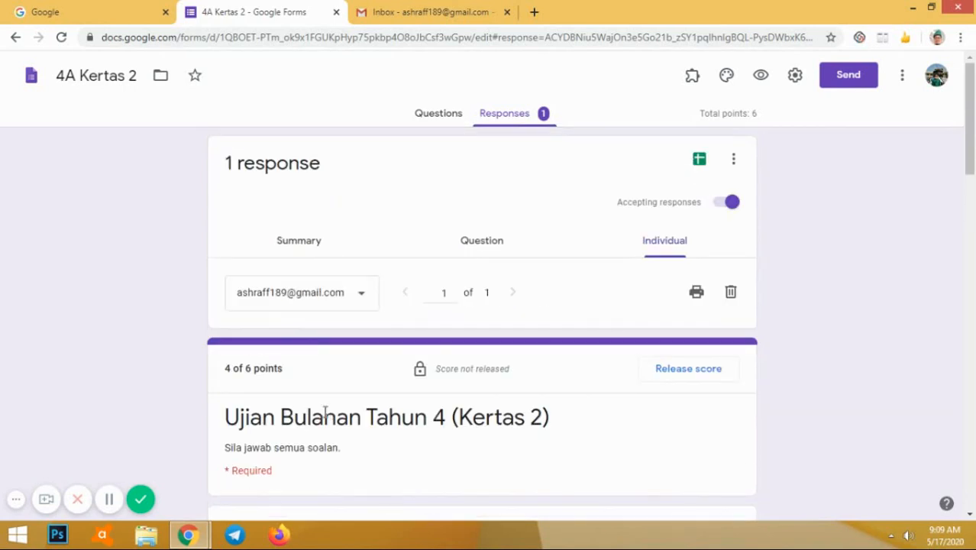
{"action": "scroll", "coordinate": [295, 407], "scroll_direction": "down", "scroll_amount": 2}
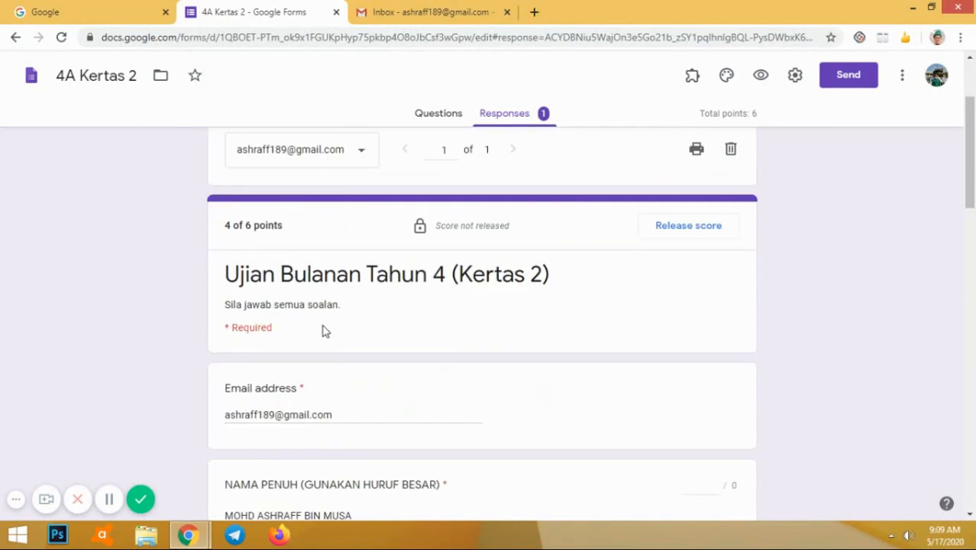
{"action": "scroll", "coordinate": [323, 331], "scroll_direction": "down", "scroll_amount": 3}
{"action": "scroll", "coordinate": [324, 330], "scroll_direction": "down", "scroll_amount": 4}
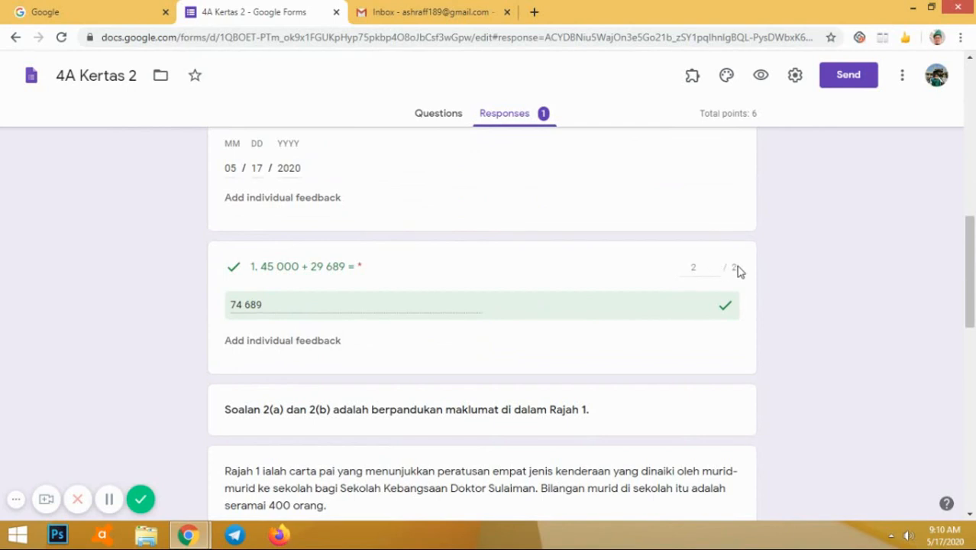
{"action": "scroll", "coordinate": [358, 315], "scroll_direction": "down", "scroll_amount": 3}
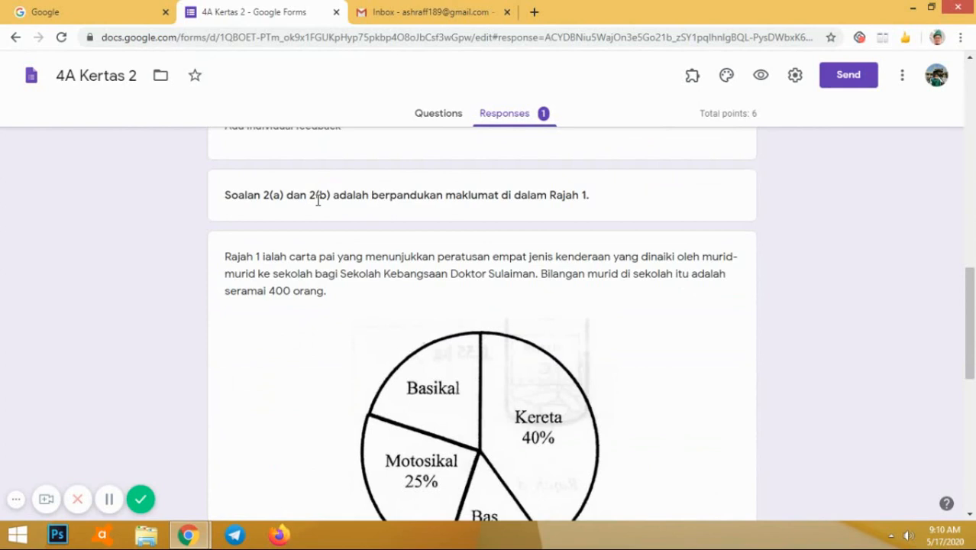
{"action": "scroll", "coordinate": [317, 200], "scroll_direction": "down", "scroll_amount": 6}
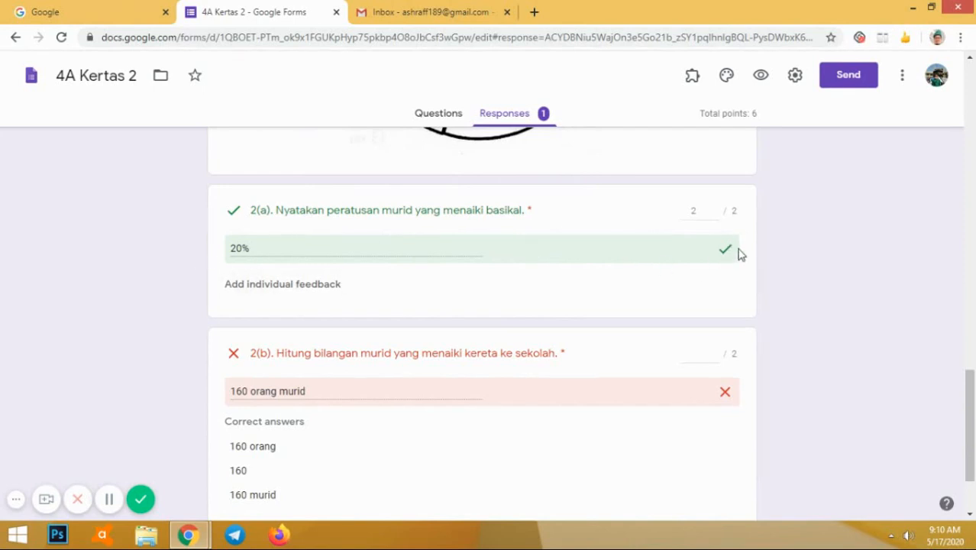
{"action": "scroll", "coordinate": [370, 294], "scroll_direction": "down", "scroll_amount": 2}
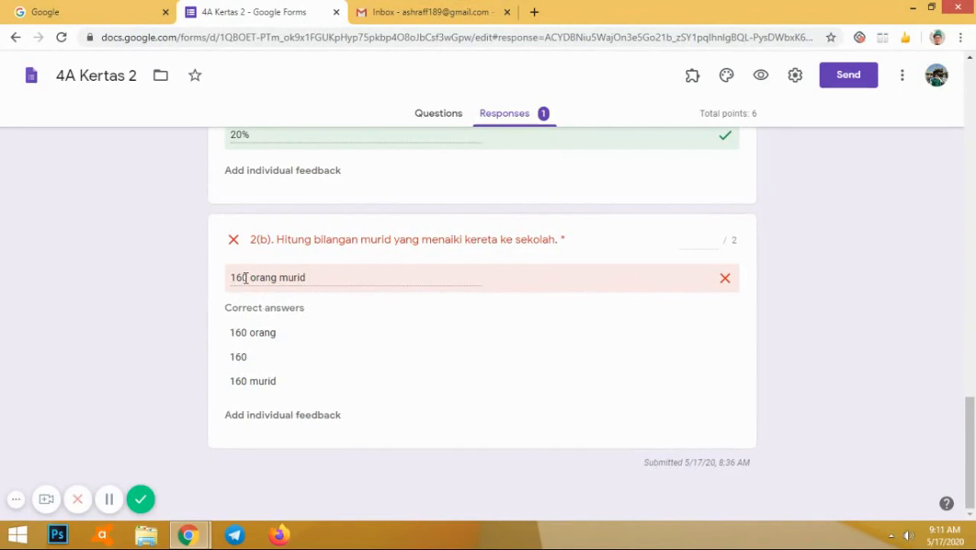
- Award 2 points to the respondent's answer to question 2(b)
{"action": "left_click", "coordinate": [704, 241]}
{"action": "type", "text": "2"}
{"action": "left_click", "coordinate": [668, 345]}
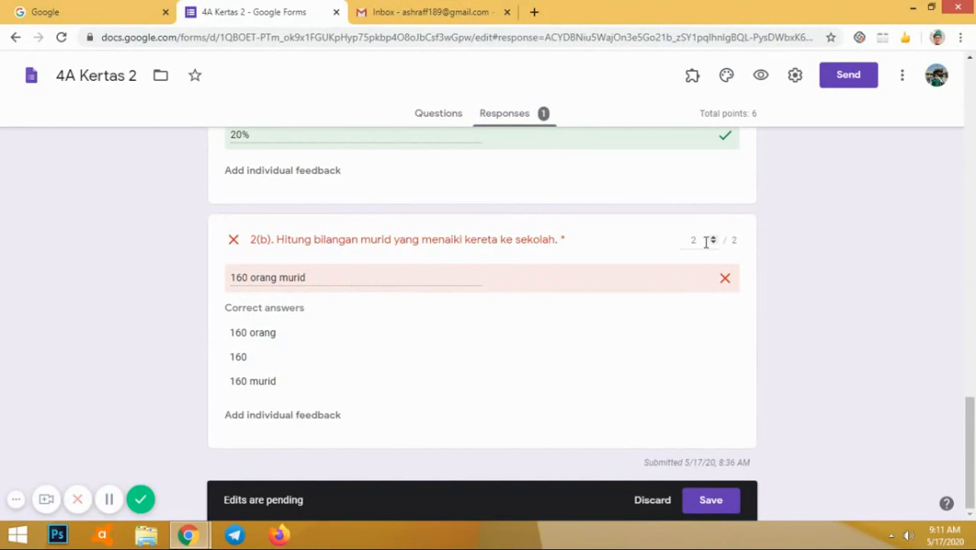
- Add individual feedback to question 2(b): "Tahniah, jawapan anda betul. Walau bagaimana pun, jawapan 160 murid adalah memadai."
{"action": "left_click", "coordinate": [293, 417]}
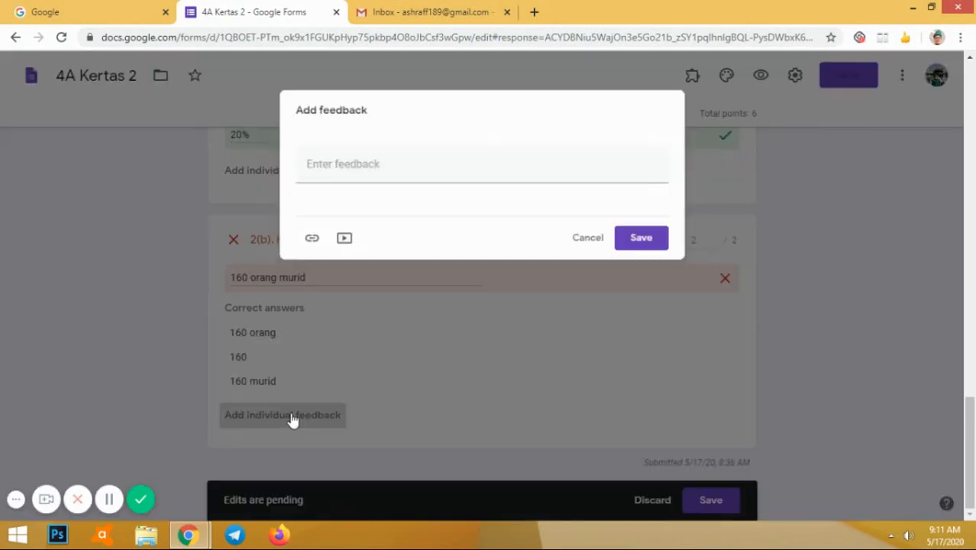
{"action": "type", "text": "T"}
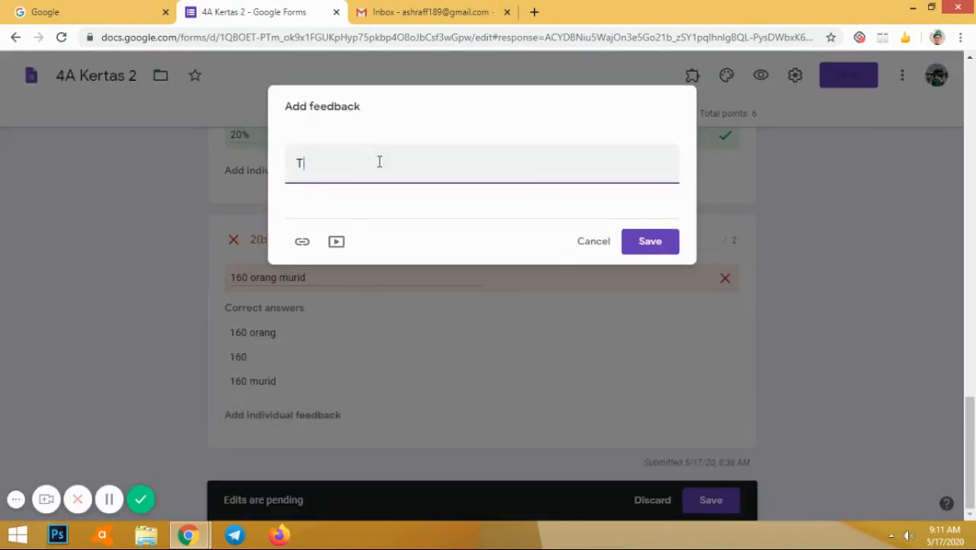
{"action": "type", "text": "ahniah, jaw"}
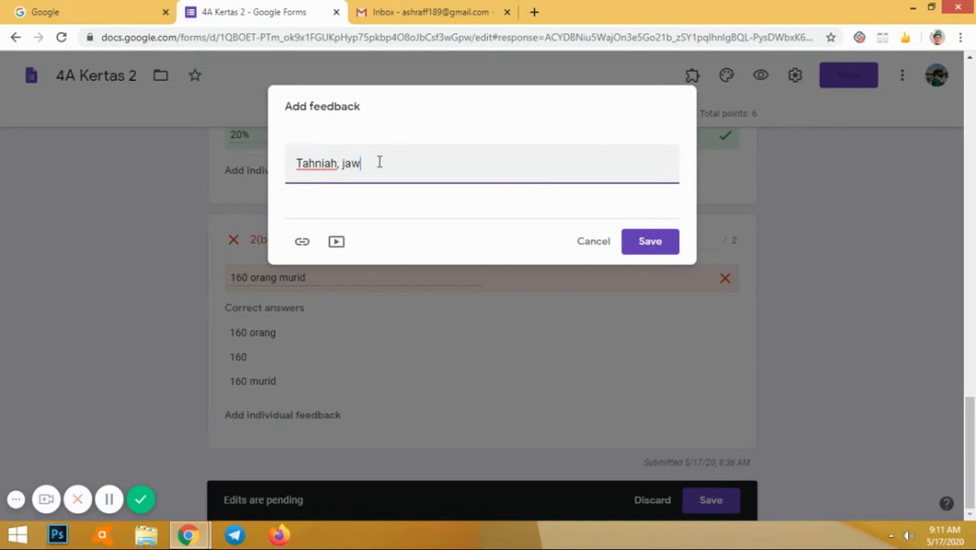
{"action": "type", "text": "apan anda "}
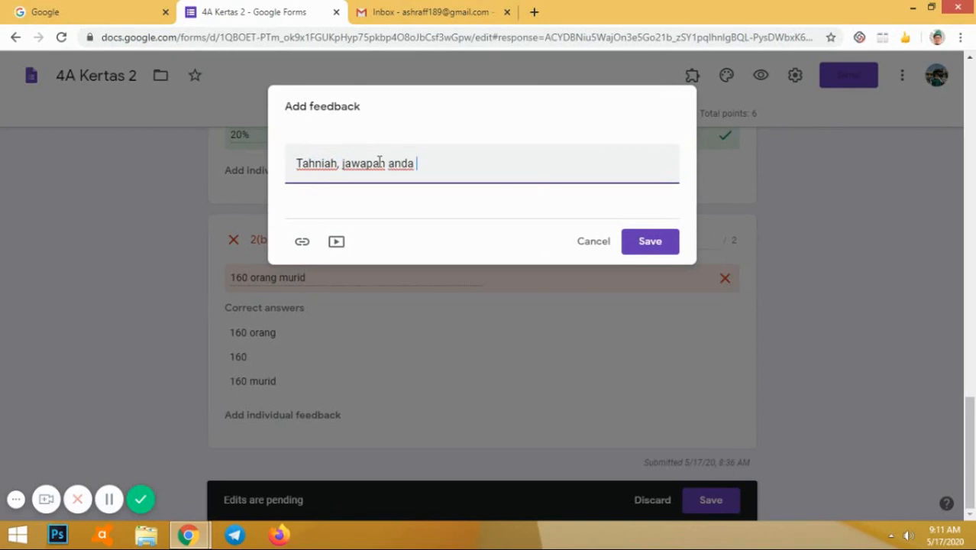
{"action": "type", "text": "betul. Walau"}
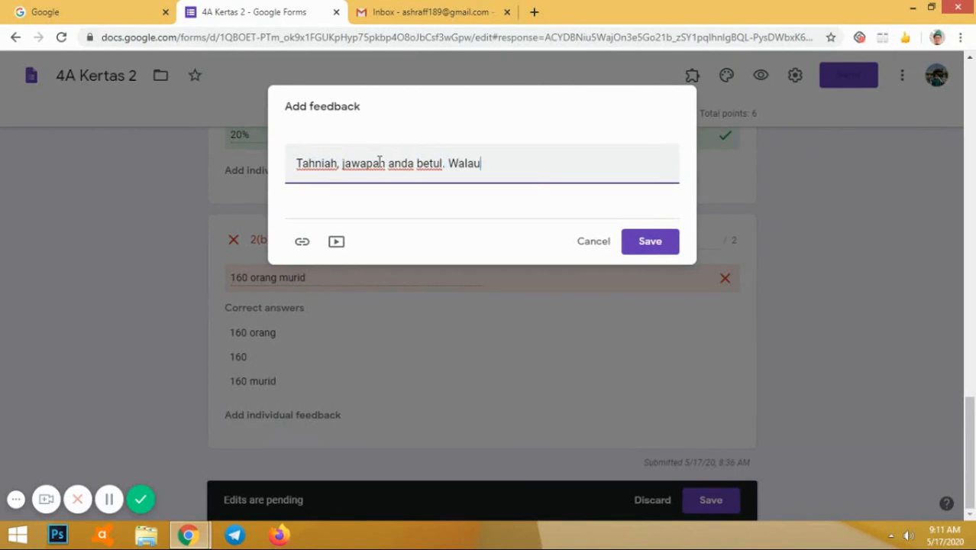
{"action": "type", "text": " bagiamanp"}
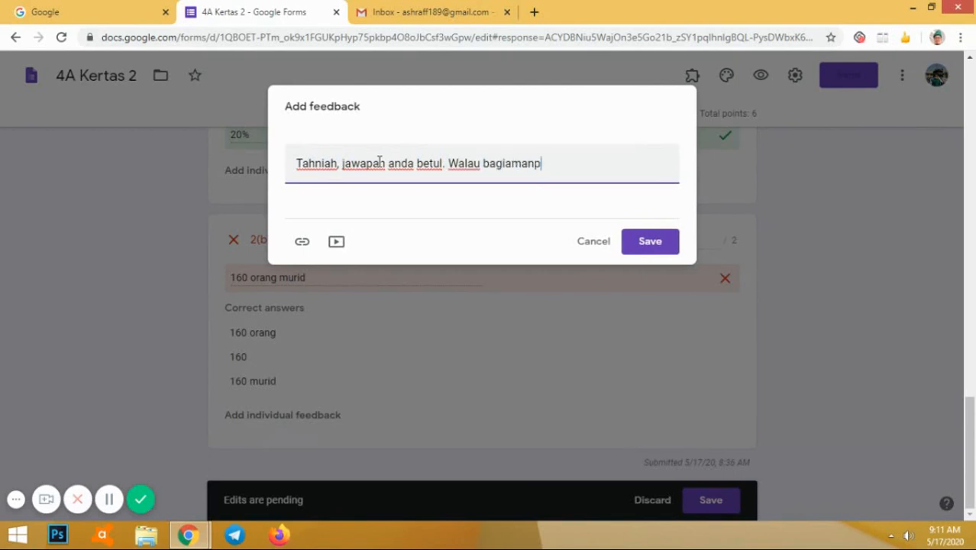
{"action": "key", "text": "BackSpace"}
{"action": "key", "text": "BackSpace"}
{"action": "key", "text": "BackSpace"}
{"action": "key", "text": "BackSpace"}
{"action": "key", "text": "BackSpace"}
{"action": "key", "text": "BackSpace"}
{"action": "type", "text": "aimana pun, jawapan "}
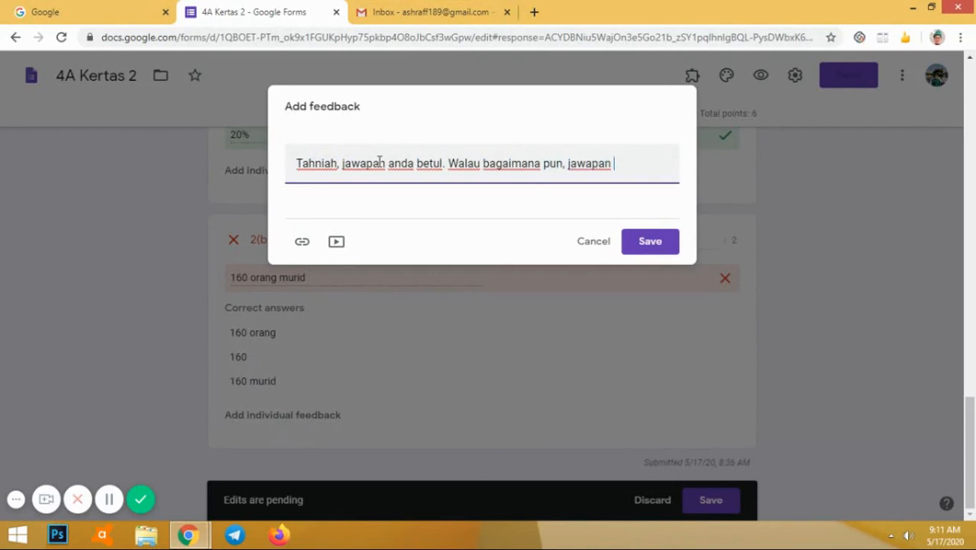
{"action": "type", "text": "160 murid t"}
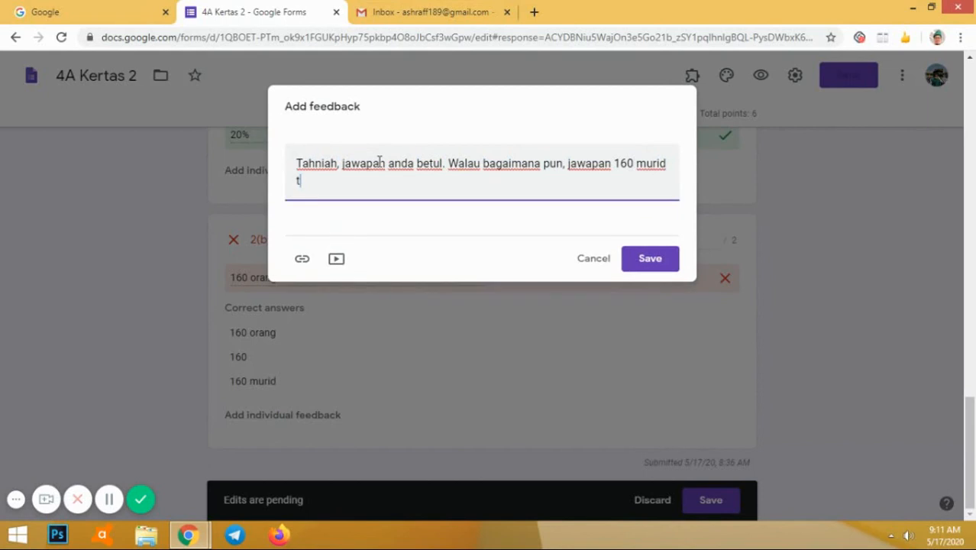
{"action": "key", "text": "BackSpace"}
{"action": "type", "text": "adalah m"}
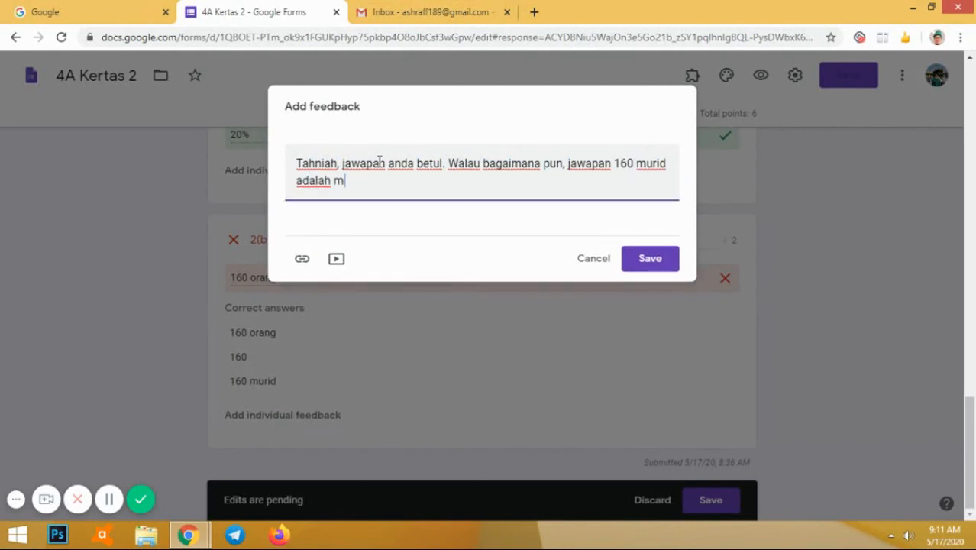
{"action": "type", "text": "emadai."}
{"action": "left_click", "coordinate": [653, 266]}
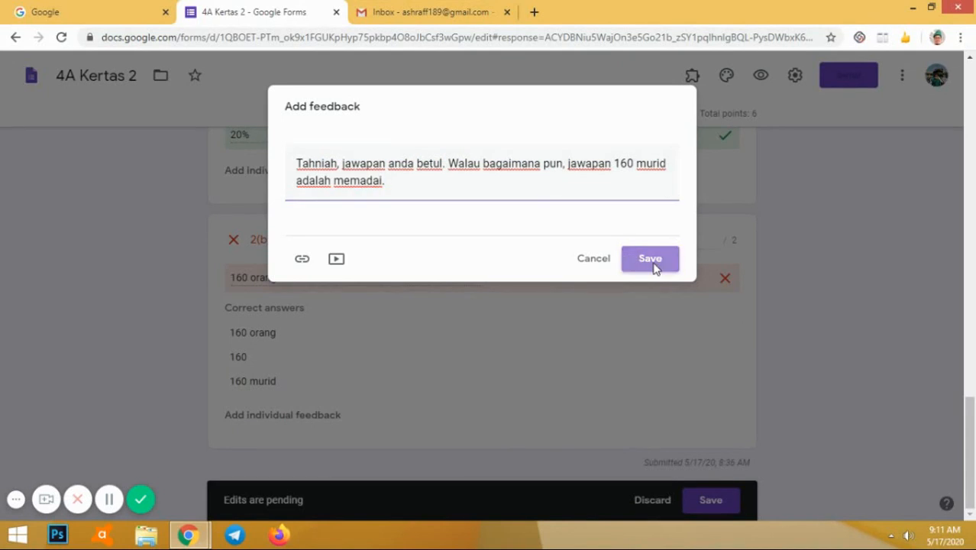
- Save the pending grading edits to the individual response
{"action": "scroll", "coordinate": [272, 429], "scroll_direction": "down", "scroll_amount": 1}
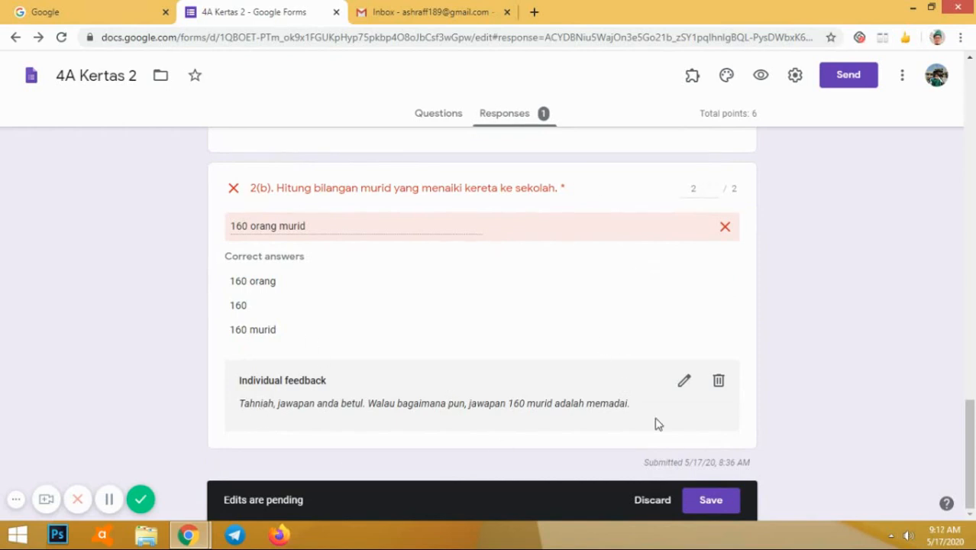
{"action": "left_click", "coordinate": [708, 502]}
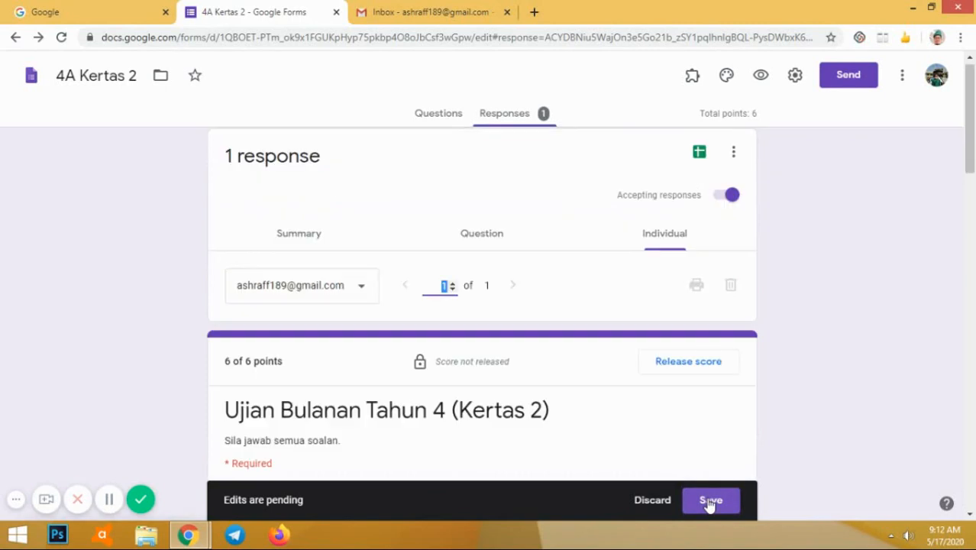
{"action": "left_click", "coordinate": [710, 501]}
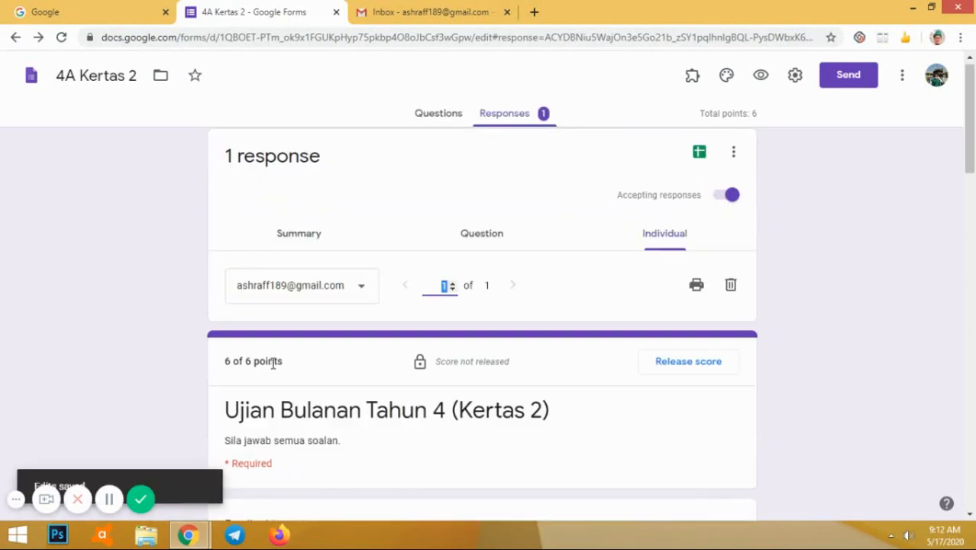
- Check the regraded Kertas 2 response and release its score by email to all respondents
{"action": "scroll", "coordinate": [273, 364], "scroll_direction": "down", "scroll_amount": 1}
{"action": "scroll", "coordinate": [272, 364], "scroll_direction": "down", "scroll_amount": 1}
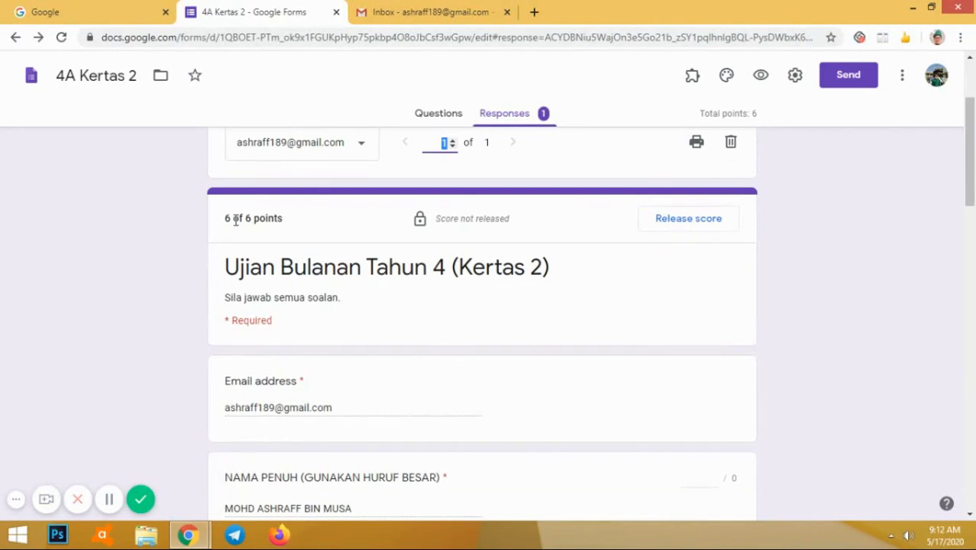
{"action": "scroll", "coordinate": [236, 221], "scroll_direction": "down", "scroll_amount": 5}
{"action": "scroll", "coordinate": [236, 226], "scroll_direction": "down", "scroll_amount": 10}
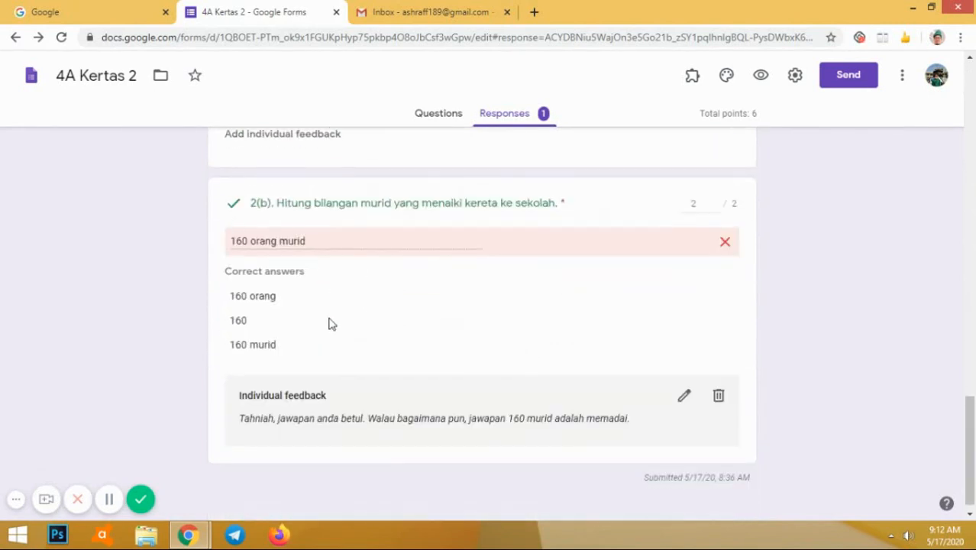
{"action": "scroll", "coordinate": [474, 337], "scroll_direction": "up", "scroll_amount": 12}
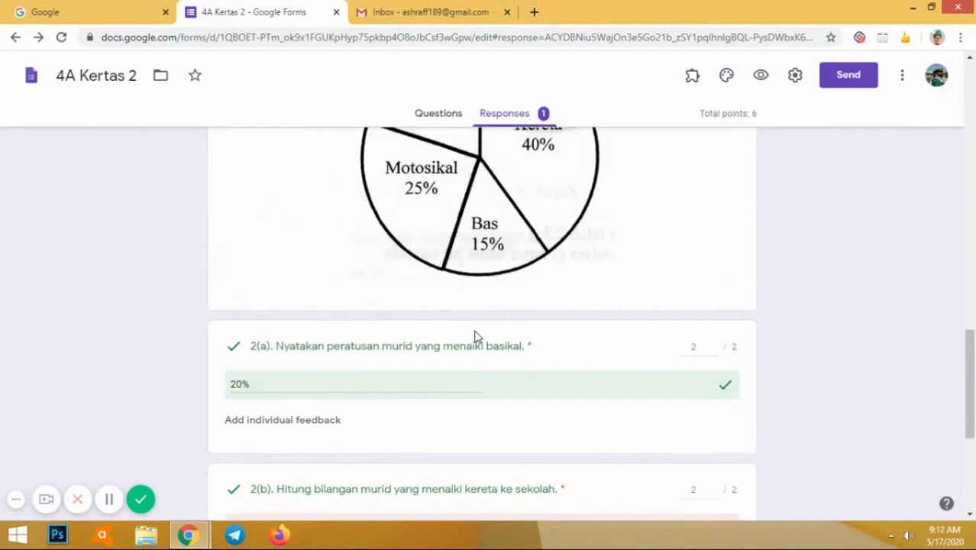
{"action": "scroll", "coordinate": [516, 172], "scroll_direction": "up", "scroll_amount": 5}
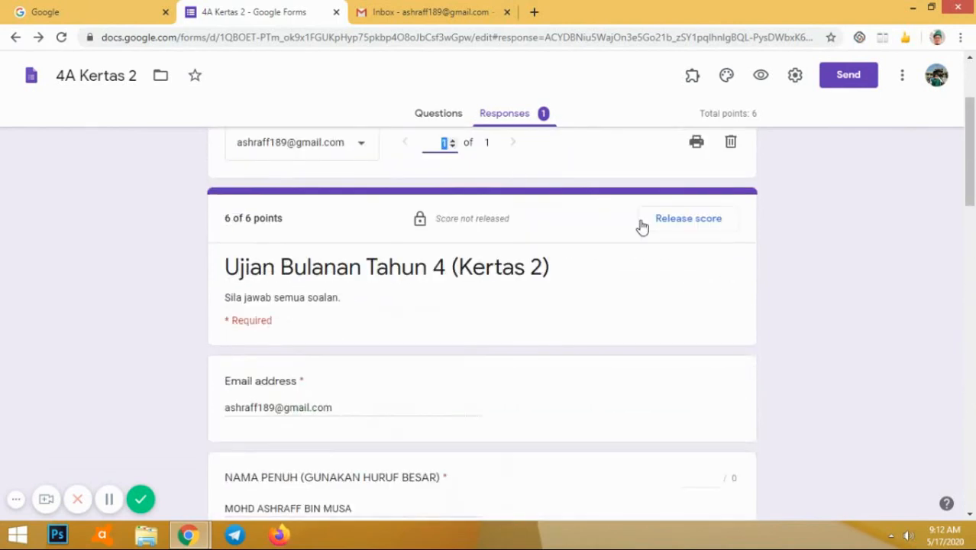
{"action": "scroll", "coordinate": [658, 275], "scroll_direction": "up", "scroll_amount": 2}
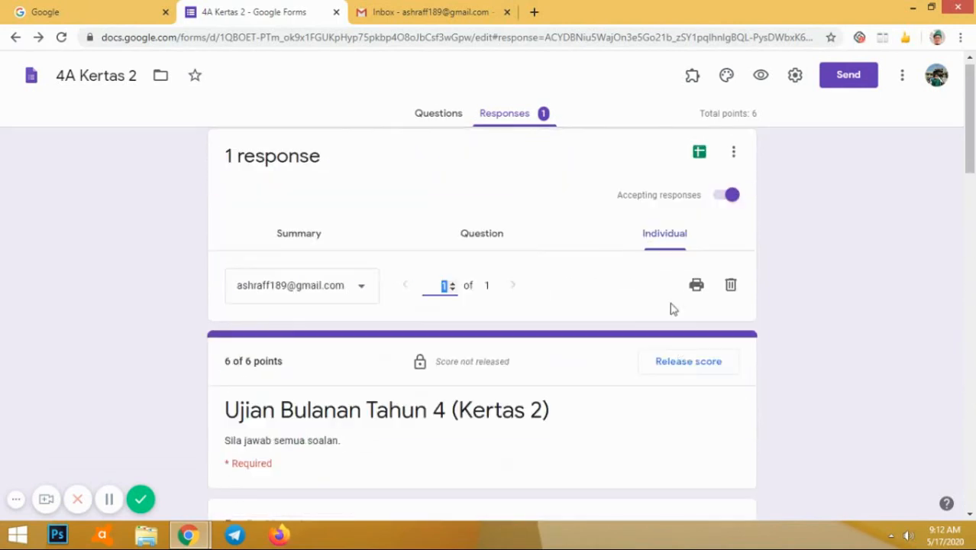
{"action": "left_click", "coordinate": [680, 363]}
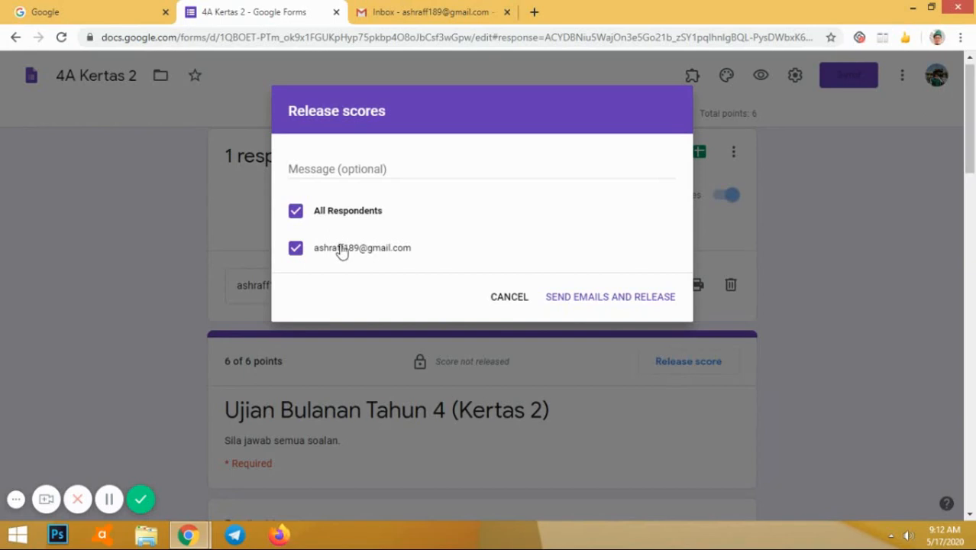
{"action": "left_click", "coordinate": [610, 296]}
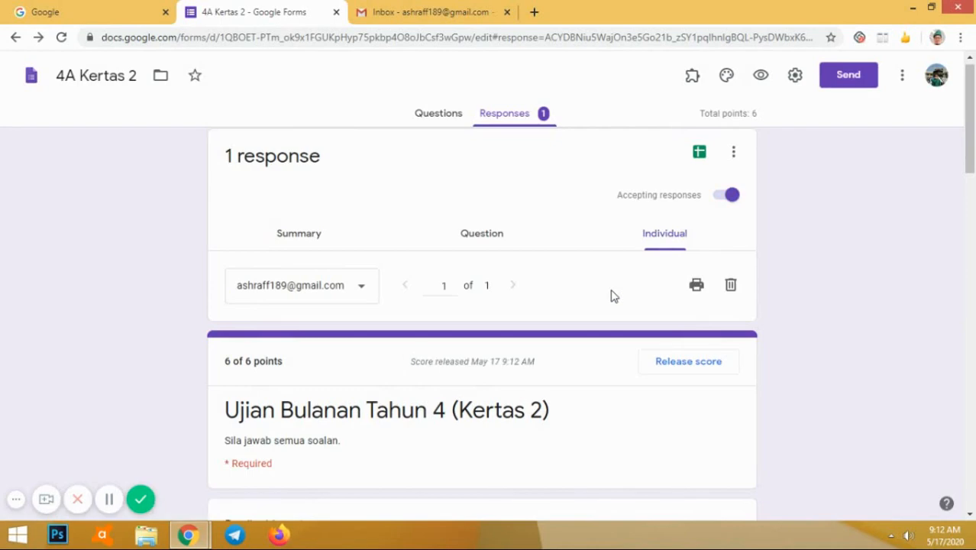
- Switch to Gmail, reload the inbox and view the results linked in the score-released email for Ujian Bulanan Tahun 4 (Kertas 2)
{"action": "left_click", "coordinate": [442, 14]}
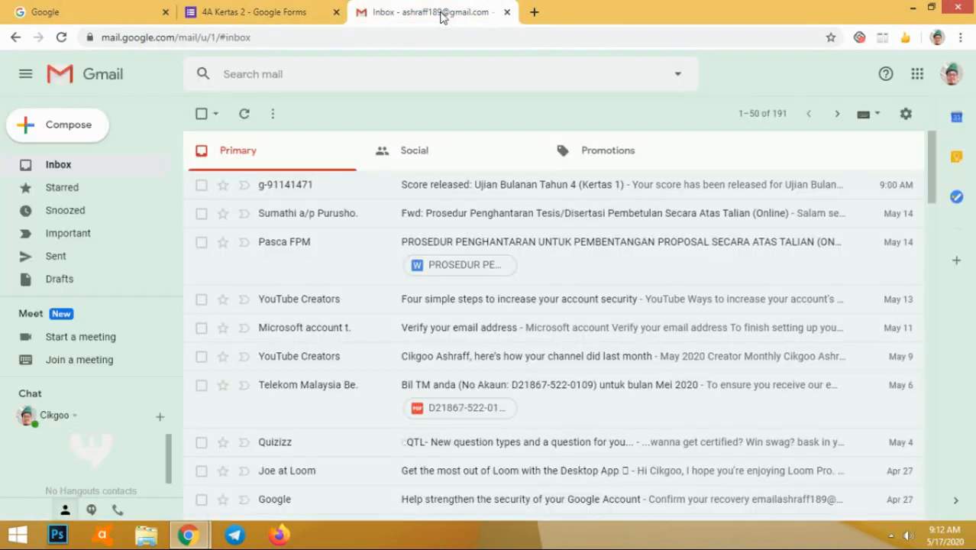
{"action": "right_click", "coordinate": [442, 15]}
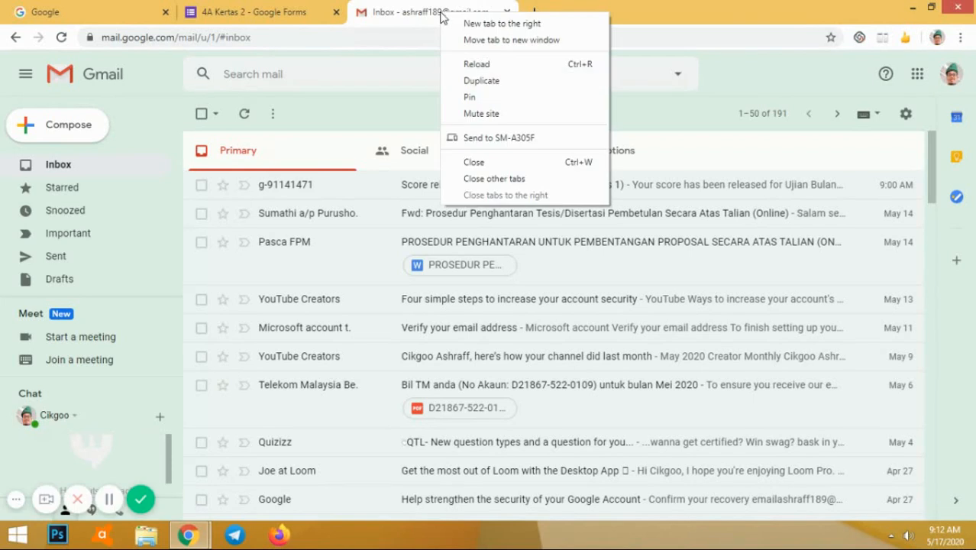
{"action": "left_click", "coordinate": [481, 64]}
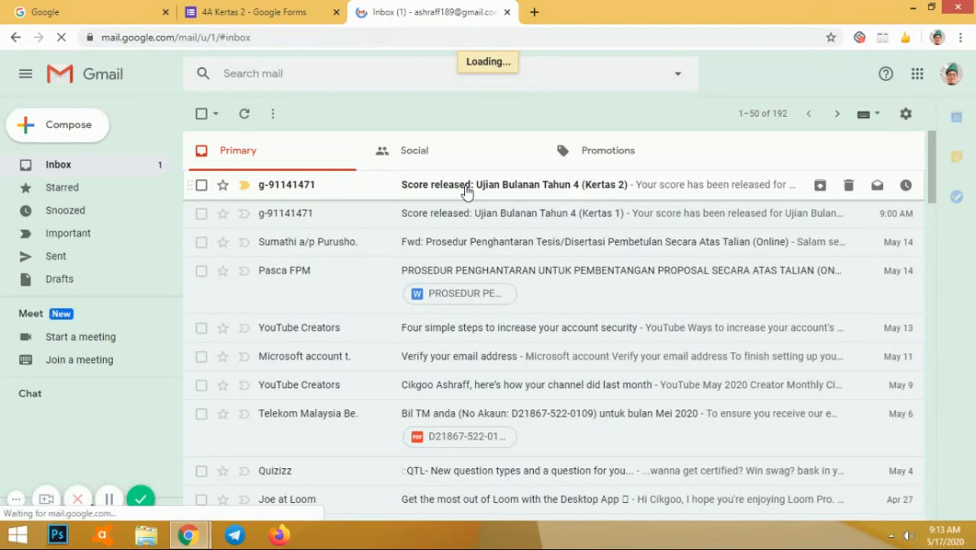
{"action": "left_click", "coordinate": [467, 191]}
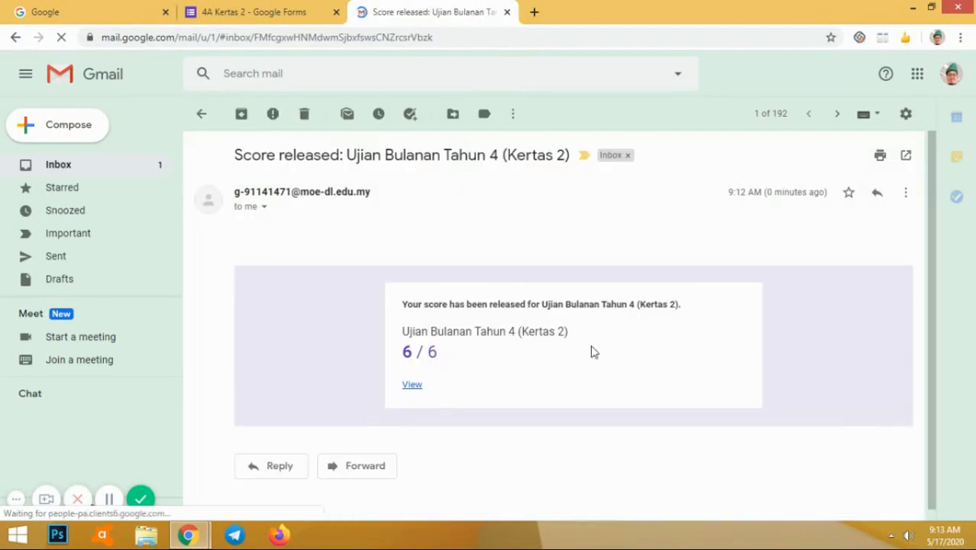
{"action": "left_click", "coordinate": [410, 378]}
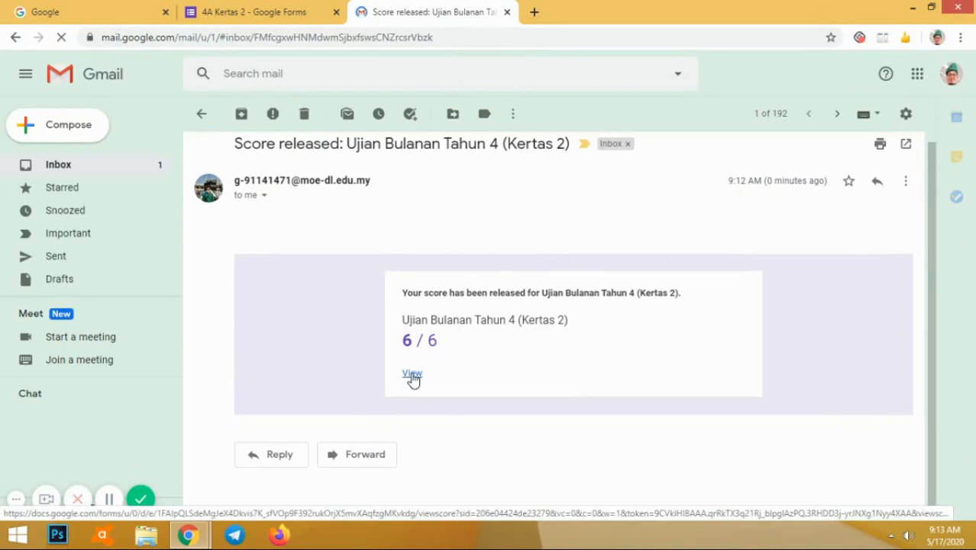
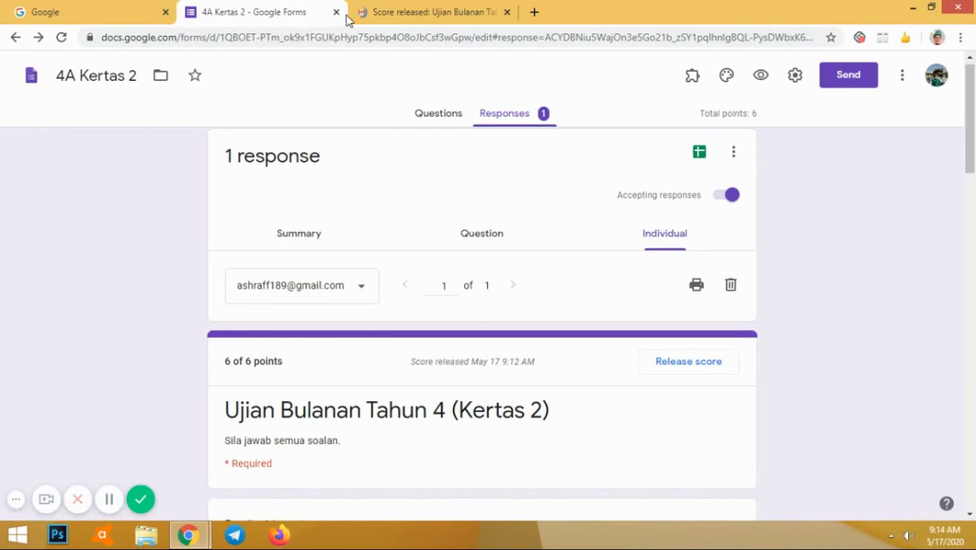
{"action": "left_click", "coordinate": [140, 501]}
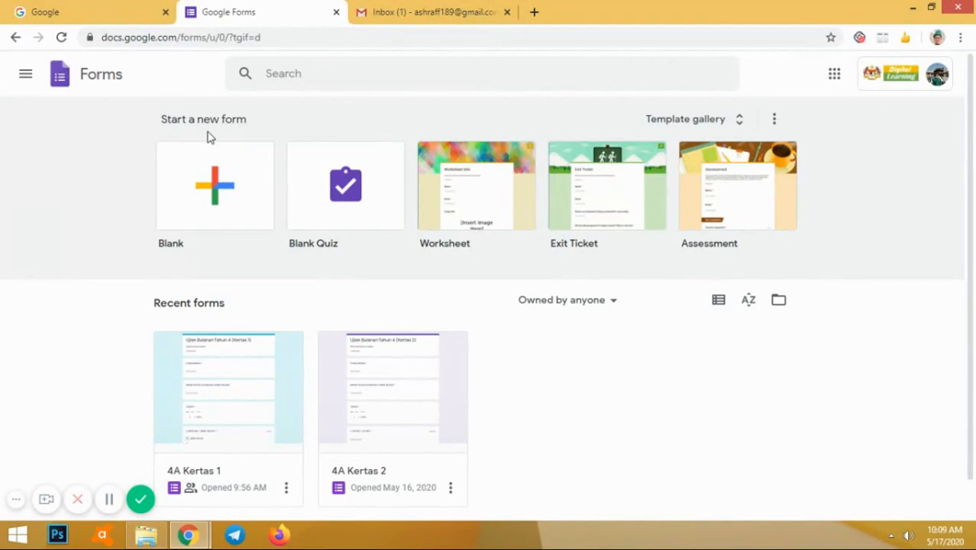
- Open the G Suite Marketplace from the Google apps list in Google Forms
{"action": "left_click", "coordinate": [838, 77]}
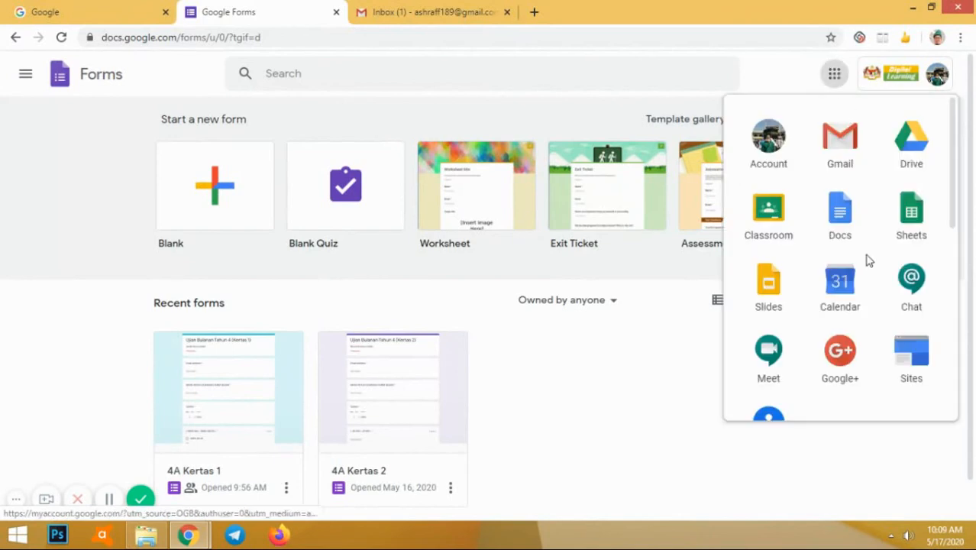
{"action": "scroll", "coordinate": [809, 260], "scroll_direction": "down", "scroll_amount": 5}
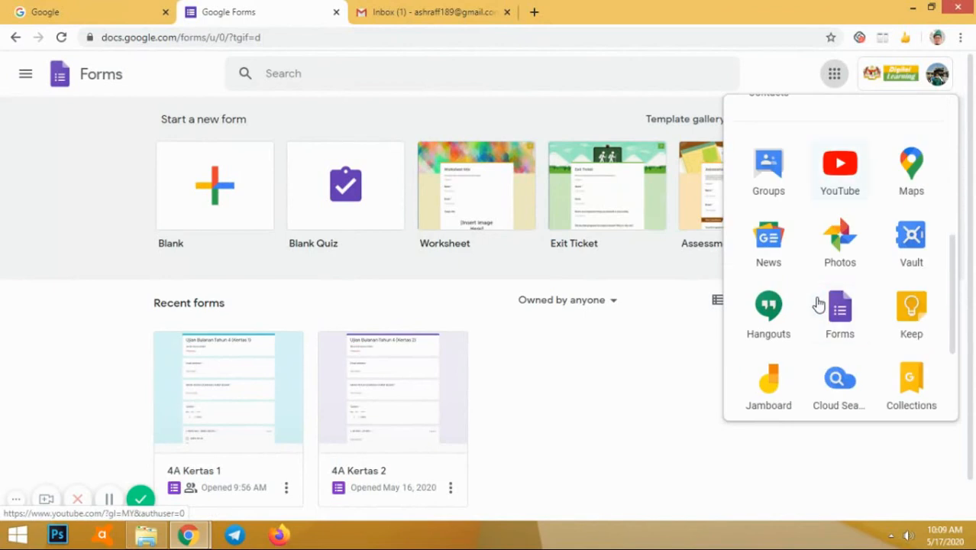
{"action": "scroll", "coordinate": [818, 304], "scroll_direction": "down", "scroll_amount": 3}
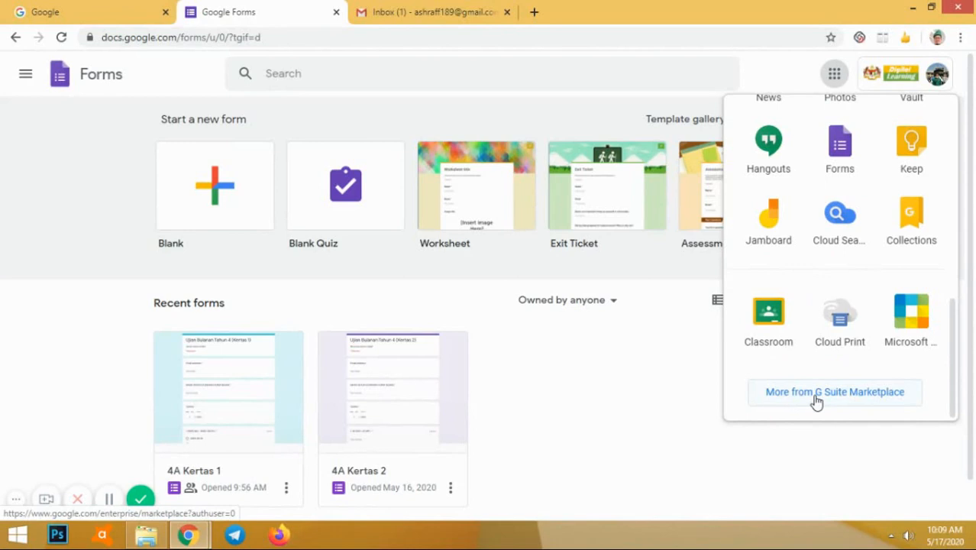
{"action": "left_click", "coordinate": [816, 400]}
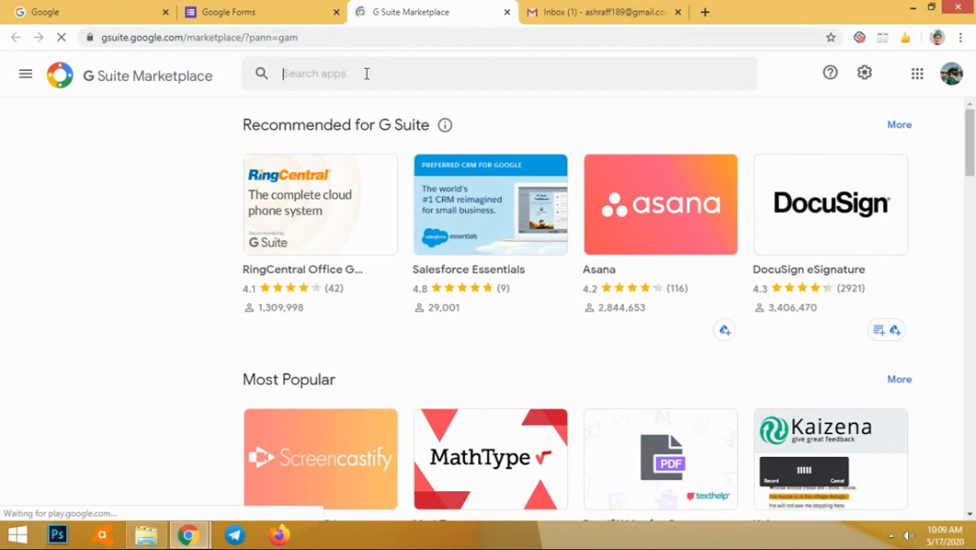
{"action": "type", "text": "certi"}
{"action": "key", "text": "BackSpace"}
{"action": "key", "text": "BackSpace"}
{"action": "key", "text": "BackSpace"}
{"action": "key", "text": "BackSpace"}
{"action": "key", "text": "BackSpace"}
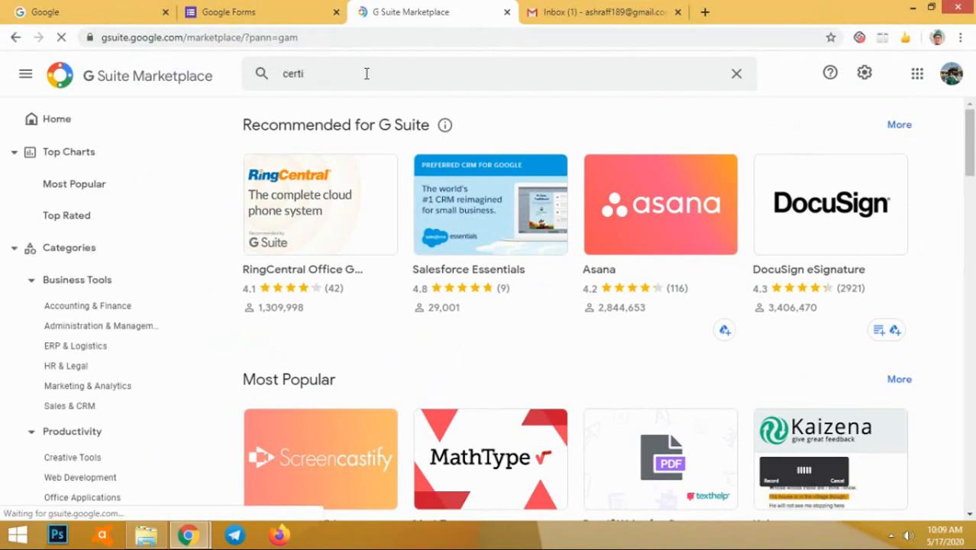
{"action": "type", "text": "fy"}
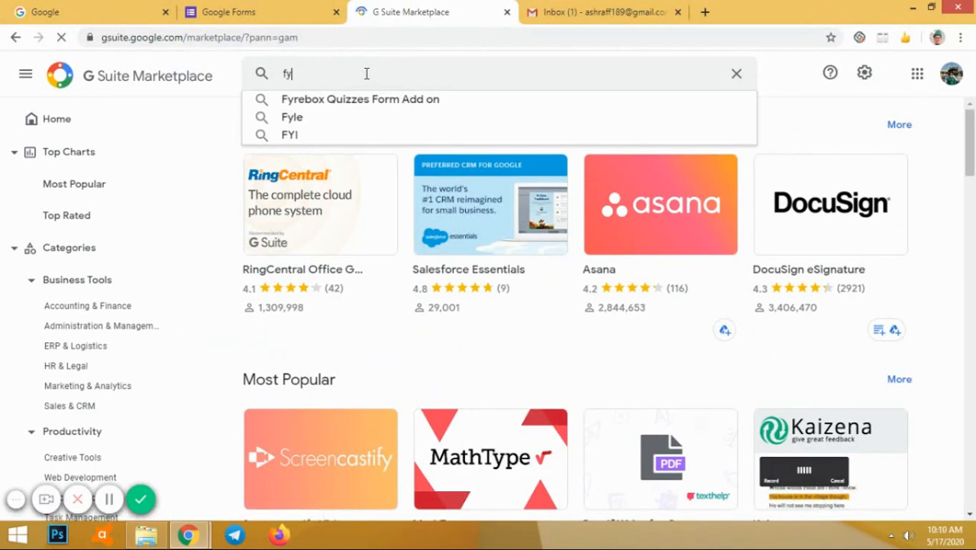
{"action": "key", "text": "BackSpace"}
{"action": "key", "text": "BackSpace"}
- Search the G Suite Marketplace for the Certify'em add-on, check its listing and close the marketplace
{"action": "type", "text": "c"}
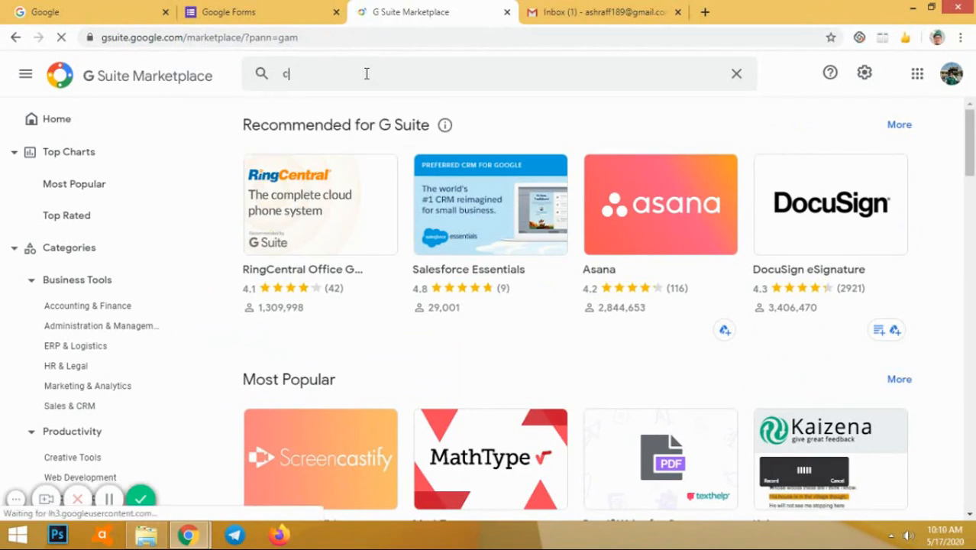
{"action": "type", "text": "er"}
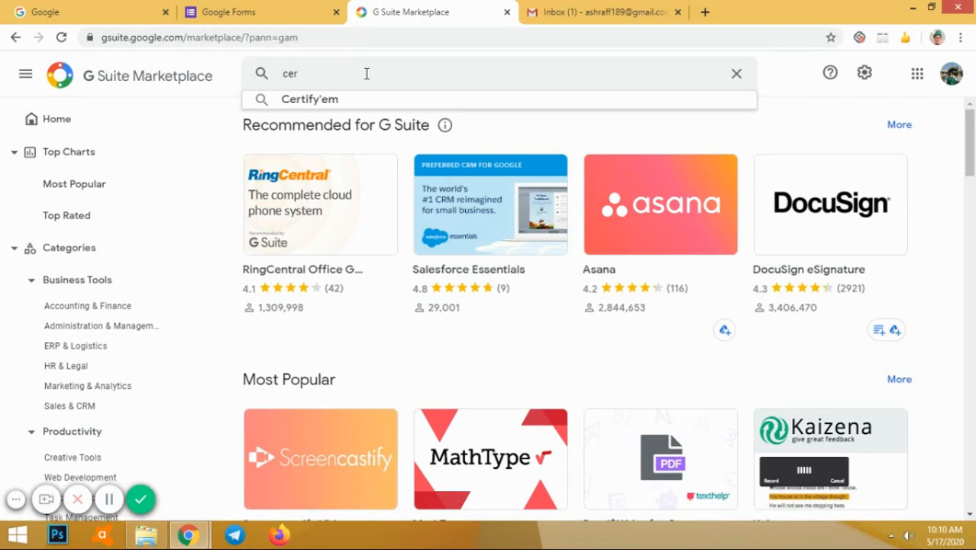
{"action": "left_click", "coordinate": [309, 99]}
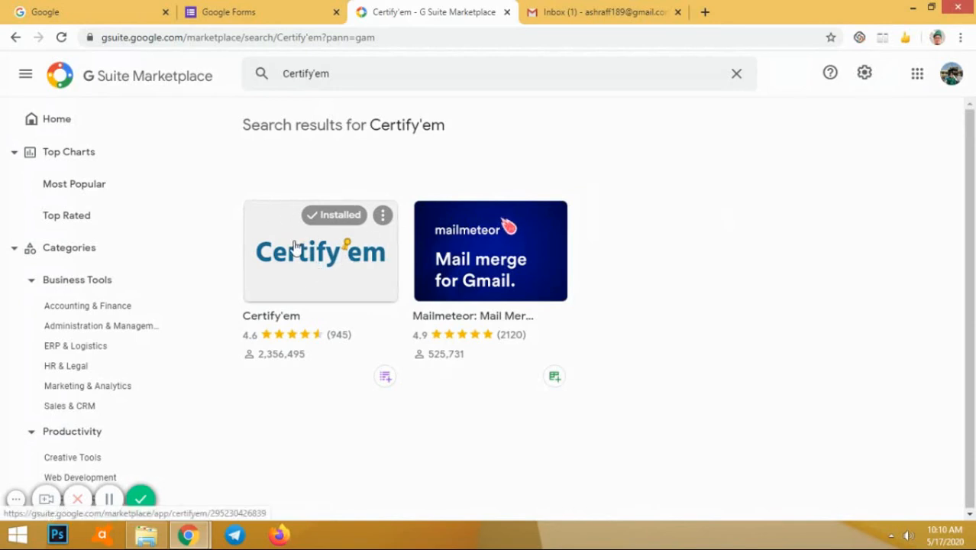
{"action": "left_click", "coordinate": [508, 13]}
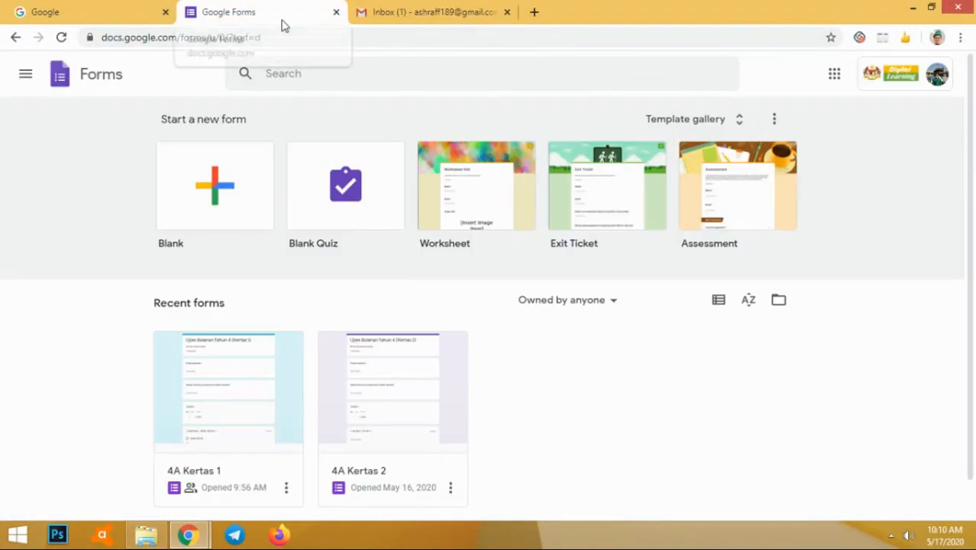
- Switch to Google Slides and open the recent certificate presentation whose title starts with "SIJIL PENCAPAIAN UJIAN"
{"action": "left_click", "coordinate": [831, 78]}
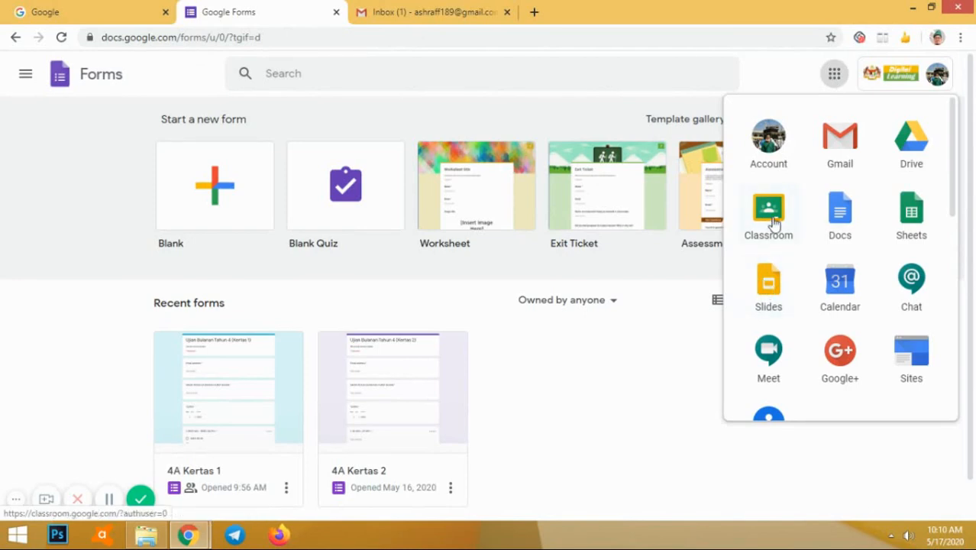
{"action": "left_click", "coordinate": [768, 289]}
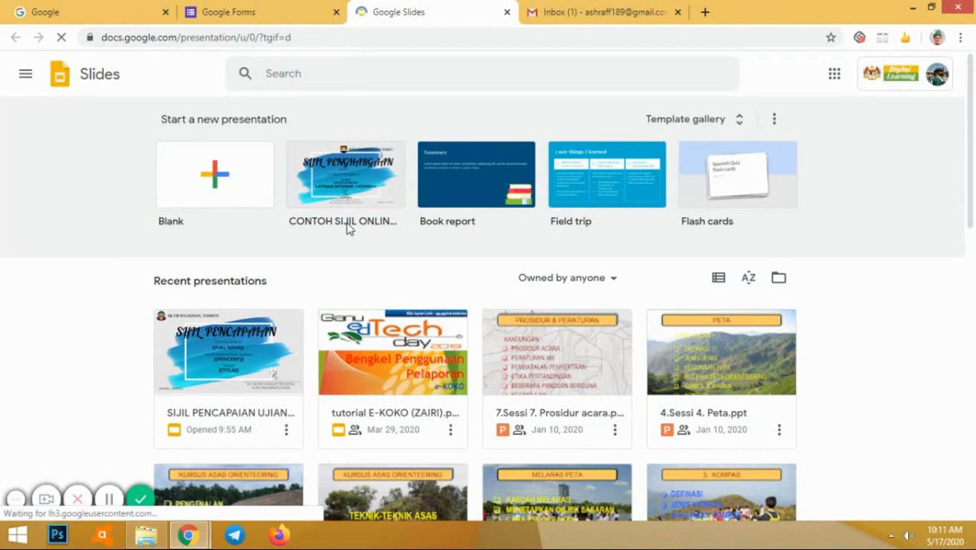
{"action": "scroll", "coordinate": [347, 228], "scroll_direction": "down", "scroll_amount": 1}
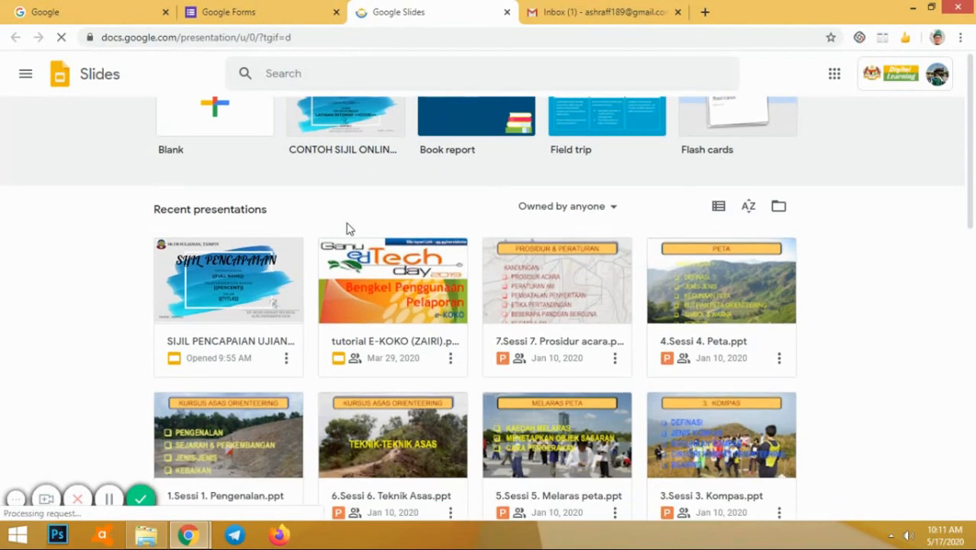
{"action": "scroll", "coordinate": [347, 226], "scroll_direction": "down", "scroll_amount": 2}
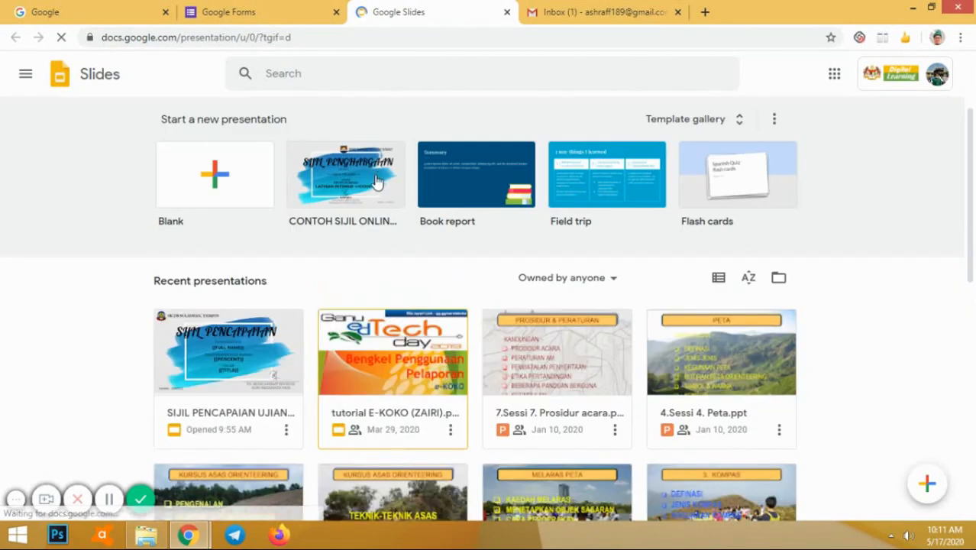
{"action": "left_click", "coordinate": [221, 359]}
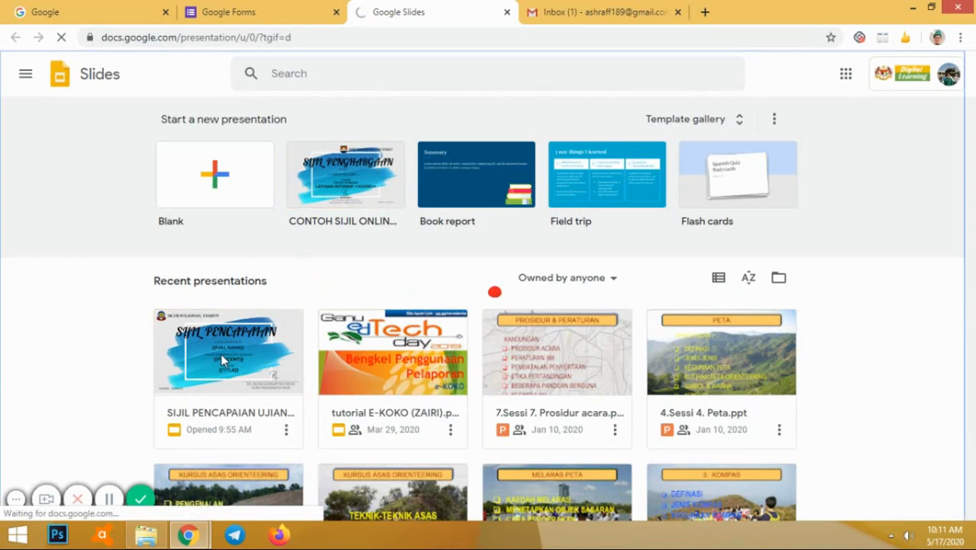